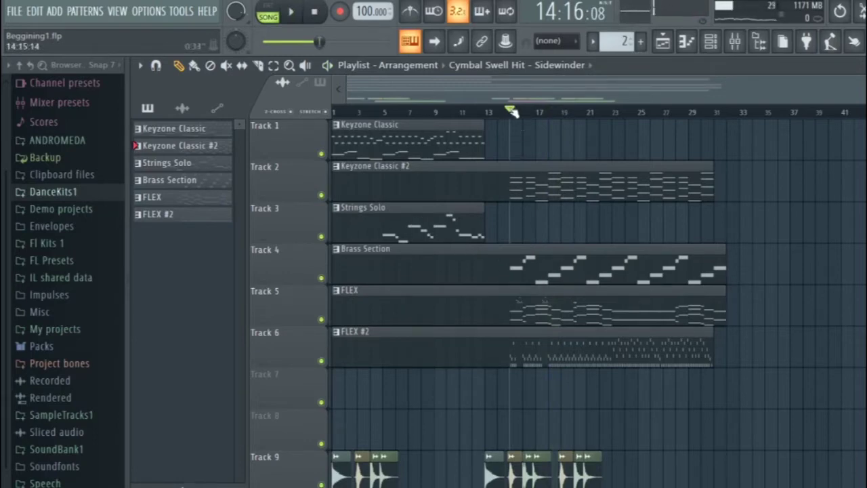
{"action": "key", "text": "space"}
{"action": "scroll", "coordinate": [413, 378], "scroll_direction": "down", "scroll_amount": 3}
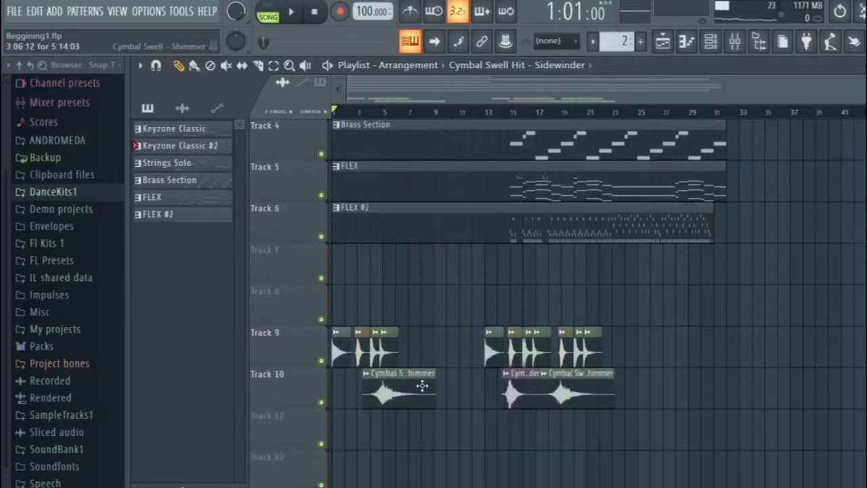
{"action": "scroll", "coordinate": [420, 383], "scroll_direction": "up", "scroll_amount": 3}
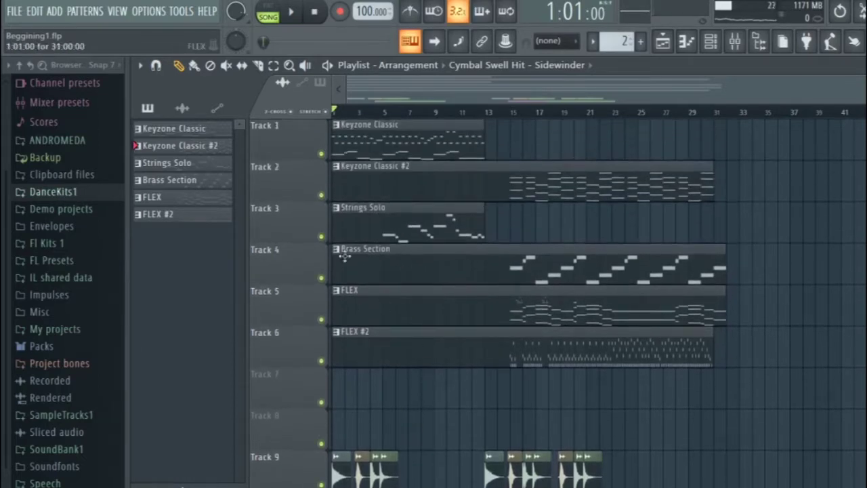
Step: Open the Keyzone Classic channel's instrument from the channel rack, examine its selected piano program, and close it
{"action": "left_click", "coordinate": [206, 128]}
{"action": "left_click", "coordinate": [710, 42]}
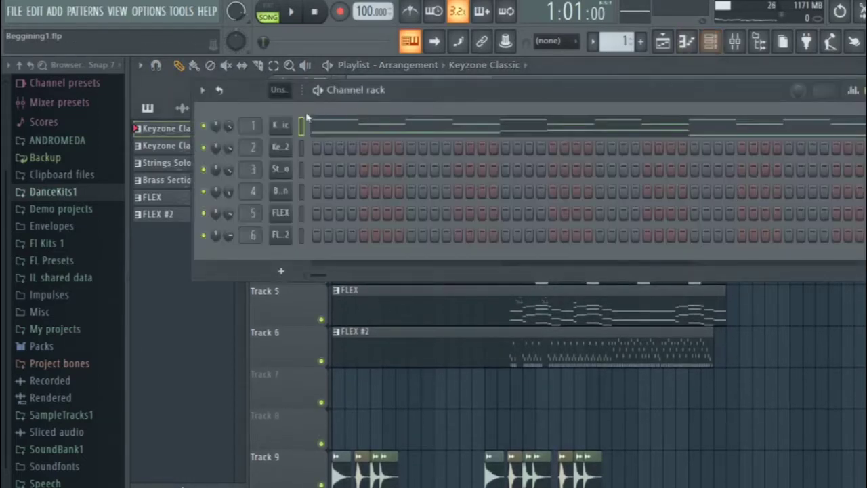
{"action": "left_click", "coordinate": [283, 128]}
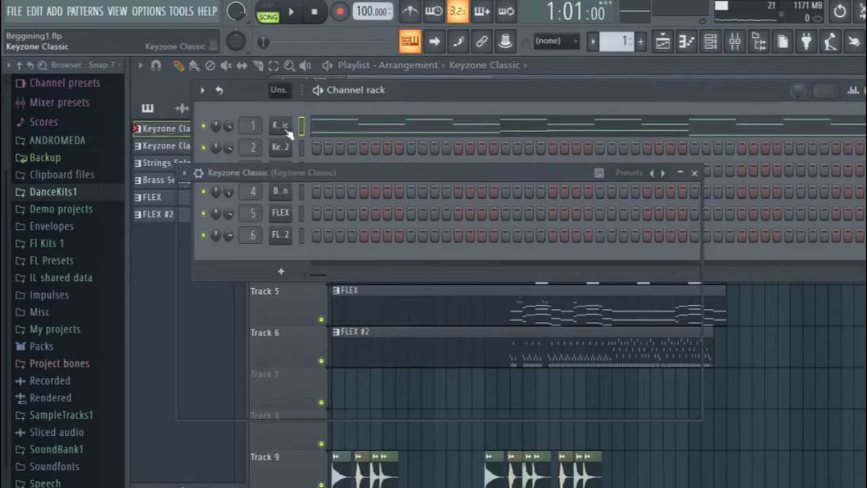
{"action": "left_click_drag", "start_coordinate": [416, 175], "coordinate": [473, 141]}
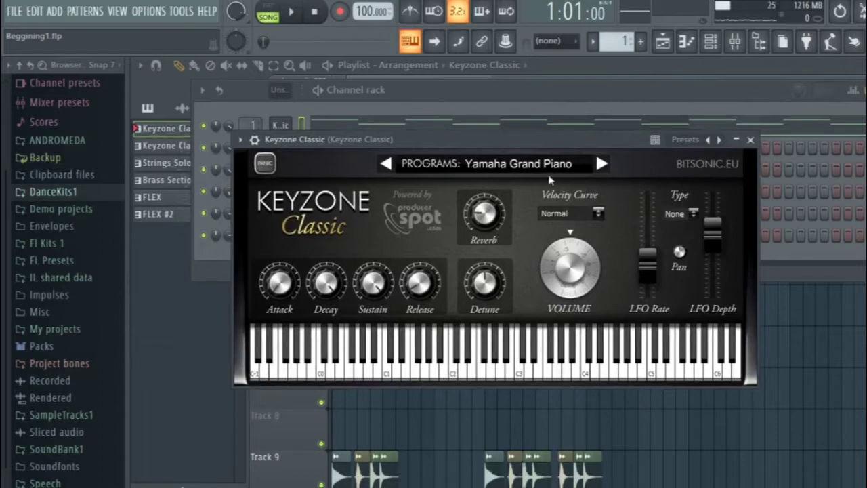
{"action": "left_click_drag", "start_coordinate": [635, 144], "coordinate": [640, 155]}
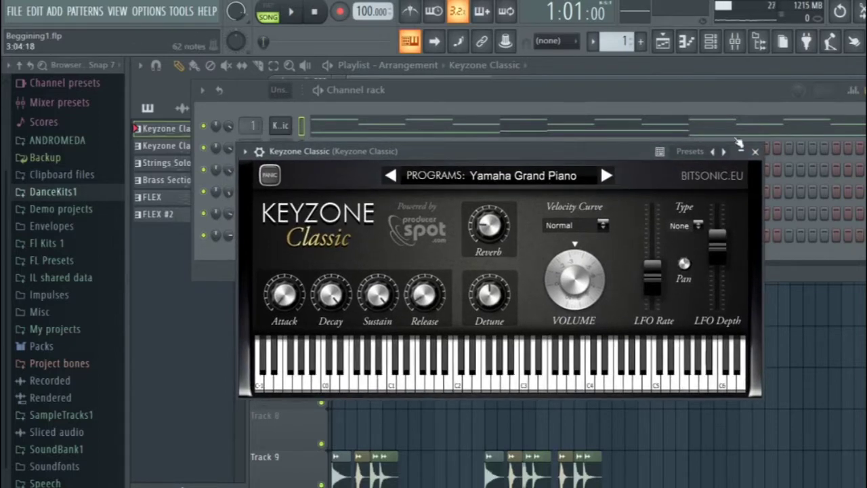
{"action": "left_click", "coordinate": [757, 152]}
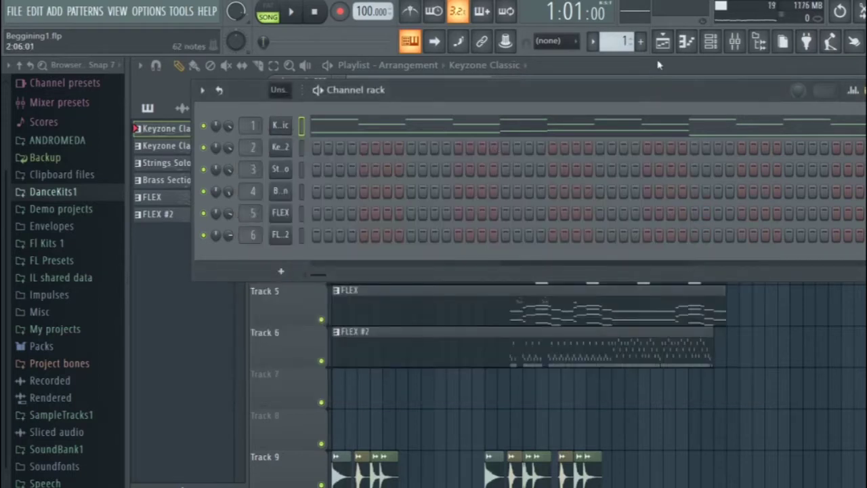
Step: Show the Keyzone Classic pattern's notes in the piano roll
{"action": "left_click", "coordinate": [686, 41]}
{"action": "scroll", "coordinate": [272, 150], "scroll_direction": "up", "scroll_amount": 3}
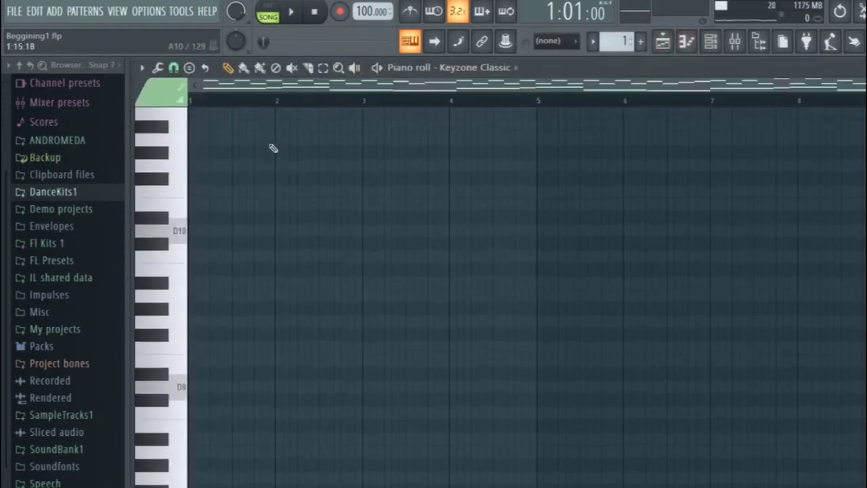
{"action": "scroll", "coordinate": [273, 147], "scroll_direction": "down", "scroll_amount": 1}
{"action": "left_click", "coordinate": [668, 39]}
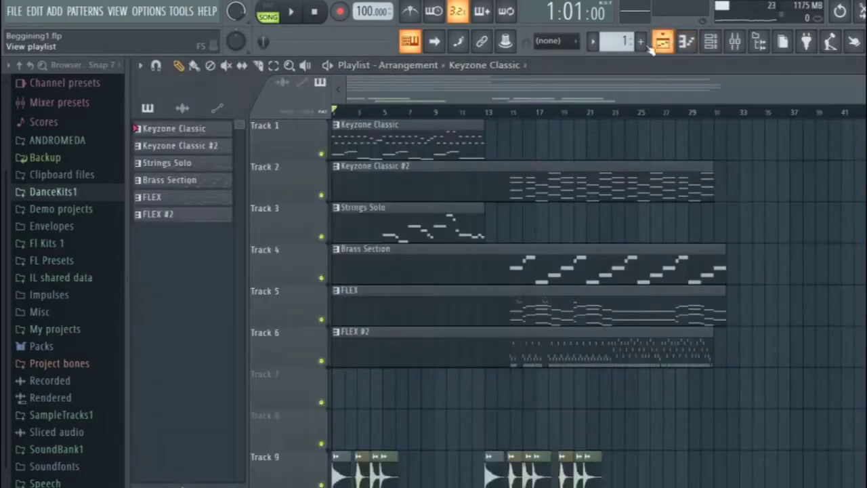
{"action": "left_click", "coordinate": [685, 42]}
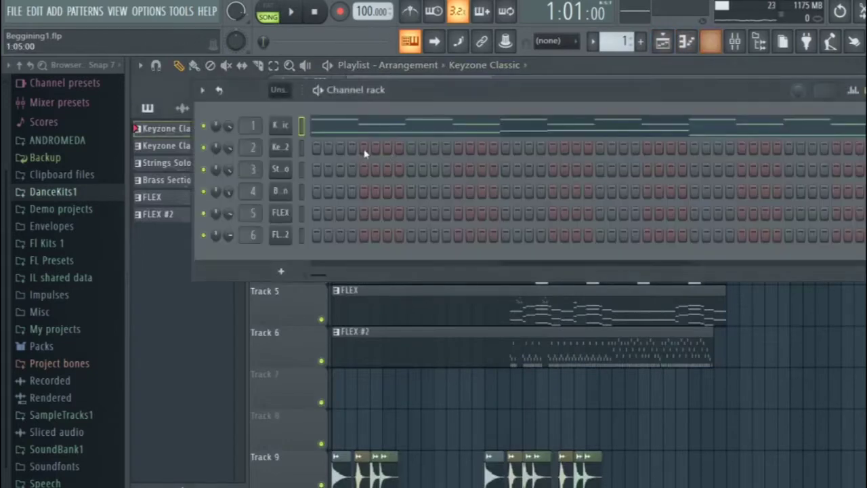
{"action": "key", "text": "F7"}
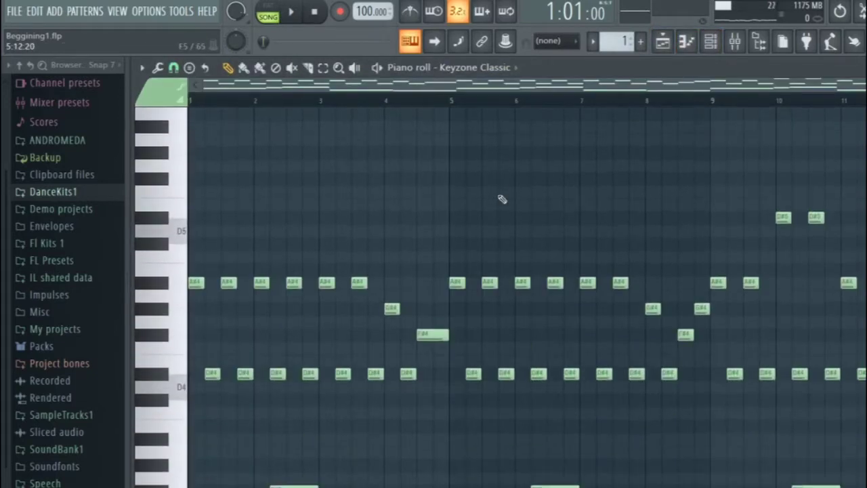
Step: Play the Keyzone Classic pattern in the piano roll and review its melody and bass notes through bar 12
{"action": "left_click", "coordinate": [296, 17]}
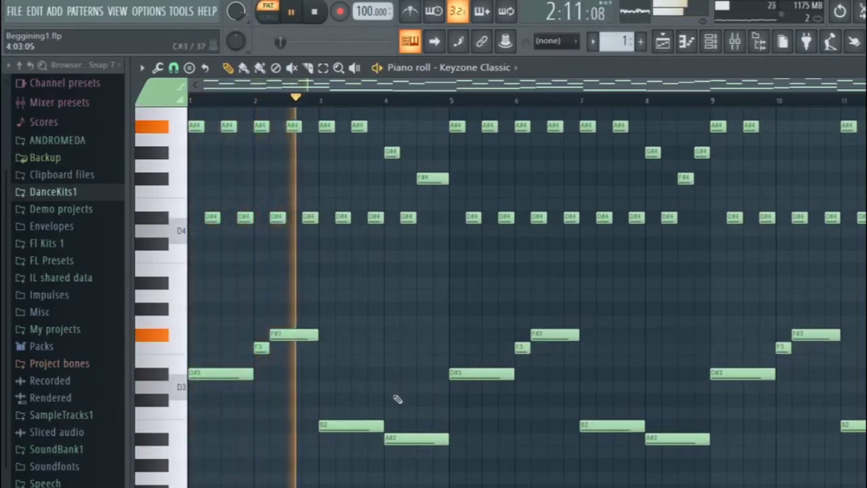
{"action": "scroll", "coordinate": [397, 399], "scroll_direction": "up", "scroll_amount": 4}
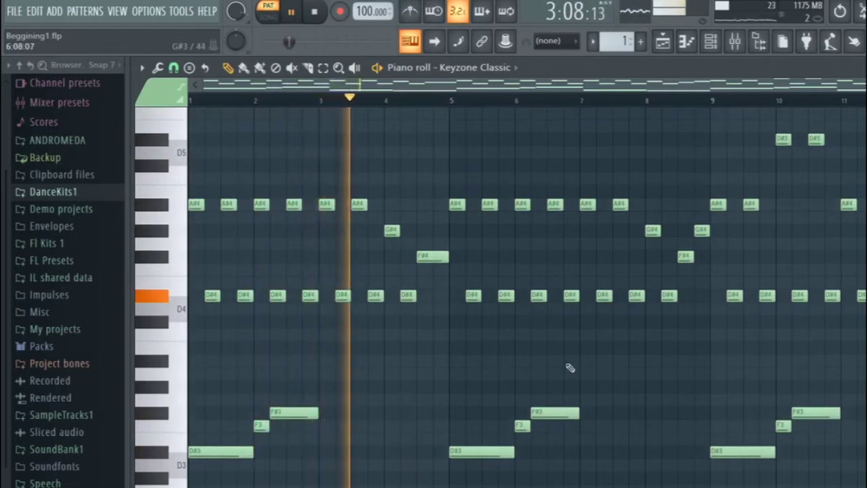
{"action": "left_click_drag", "start_coordinate": [491, 86], "coordinate": [612, 86]}
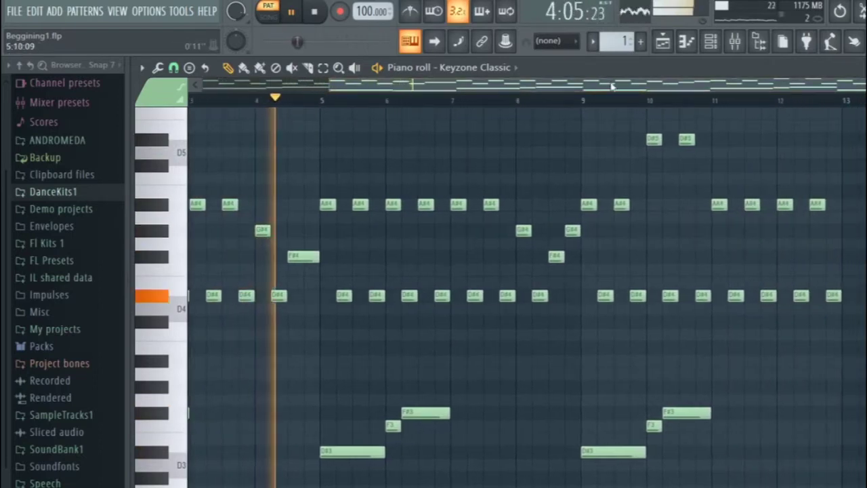
{"action": "scroll", "coordinate": [566, 170], "scroll_direction": "down", "scroll_amount": 2}
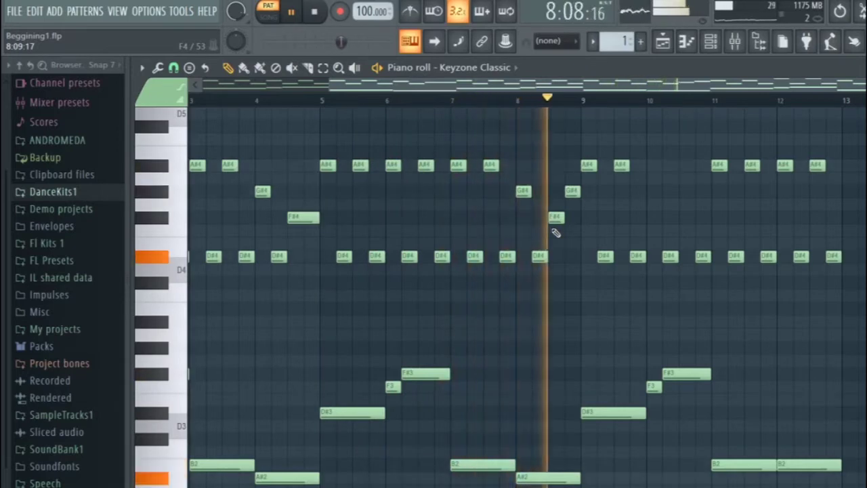
{"action": "scroll", "coordinate": [708, 280], "scroll_direction": "up", "scroll_amount": 5}
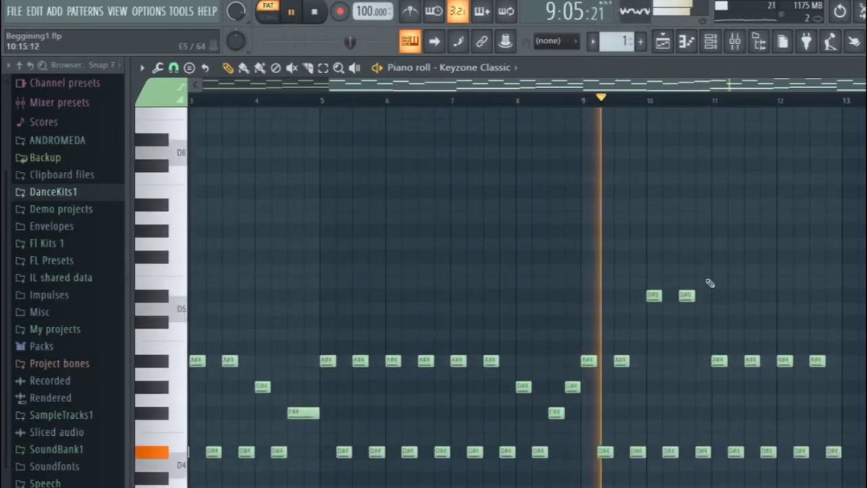
{"action": "scroll", "coordinate": [709, 282], "scroll_direction": "down", "scroll_amount": 2}
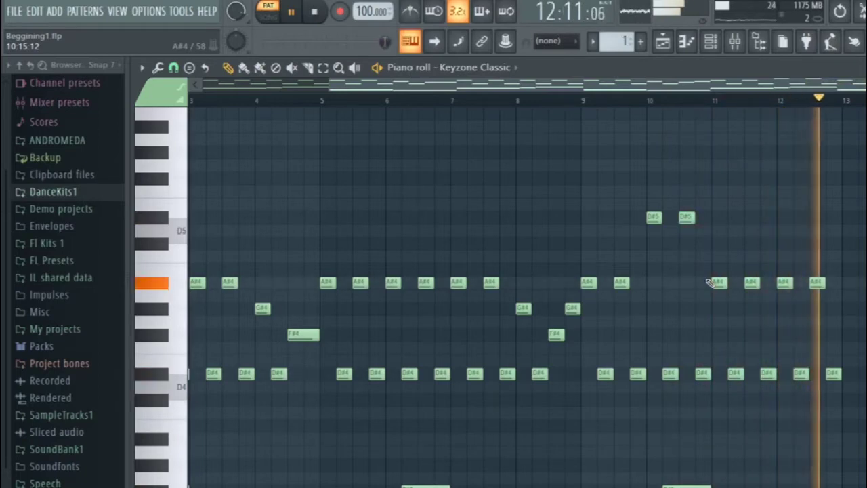
{"action": "key", "text": "space"}
Step: Solo Track 2 in the playlist and play Keyzone Classic #2 in song mode from just before bar 15
{"action": "left_click", "coordinate": [663, 42]}
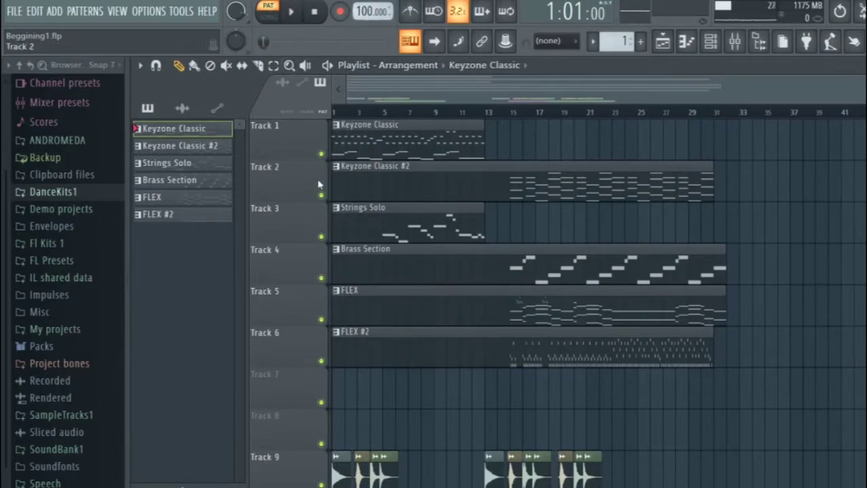
{"action": "right_click", "coordinate": [321, 195]}
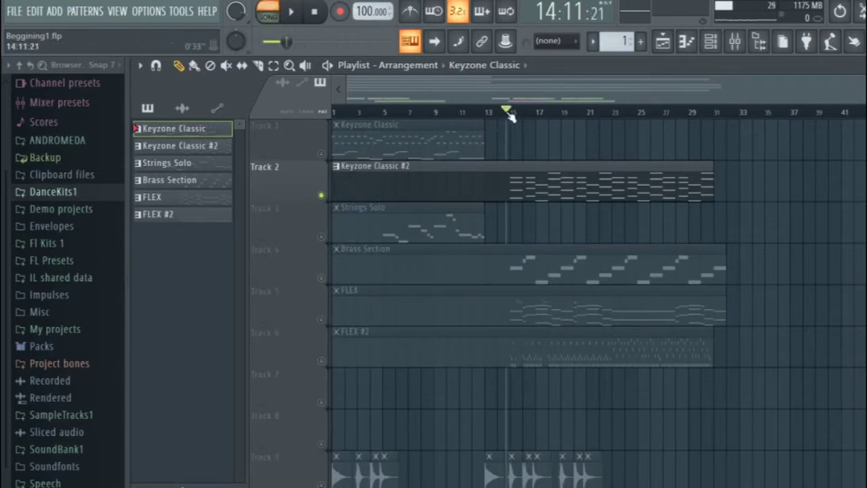
{"action": "key", "text": "l"}
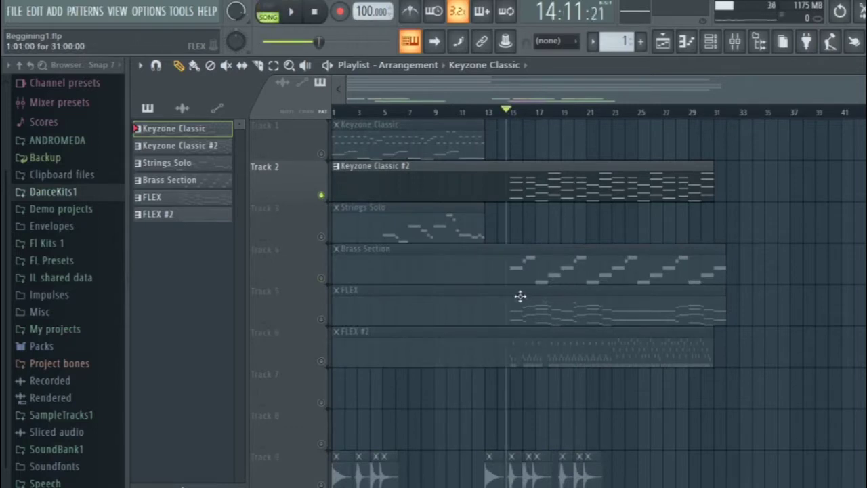
{"action": "scroll", "coordinate": [520, 296], "scroll_direction": "up", "scroll_amount": 4}
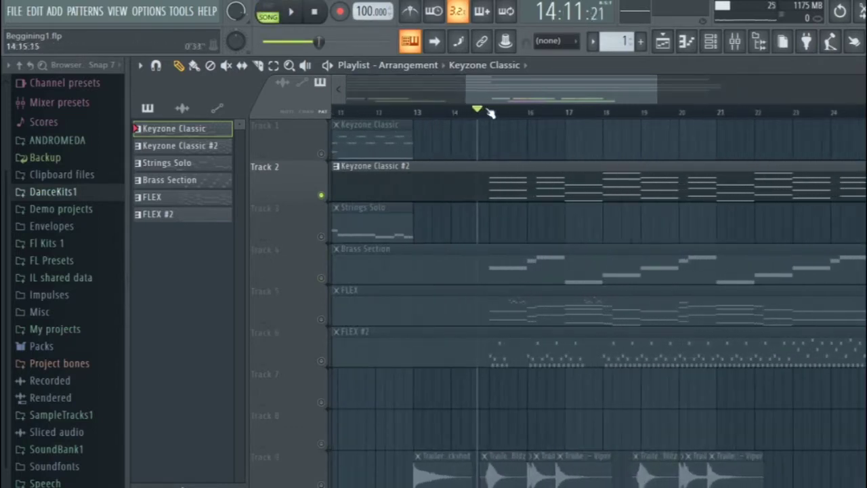
{"action": "key", "text": "space"}
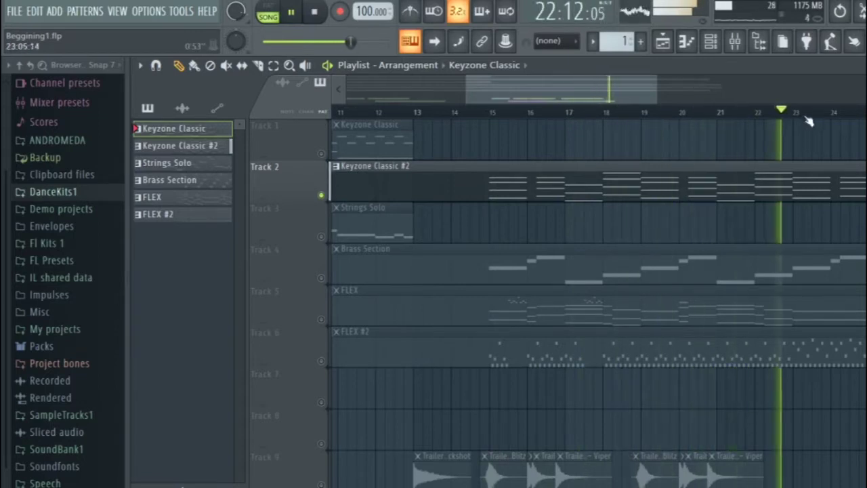
{"action": "key", "text": "space"}
Step: Unmute the Brass Section on Track 4 and play it together with Keyzone Classic #2 from just before bar 15
{"action": "left_click", "coordinate": [321, 277]}
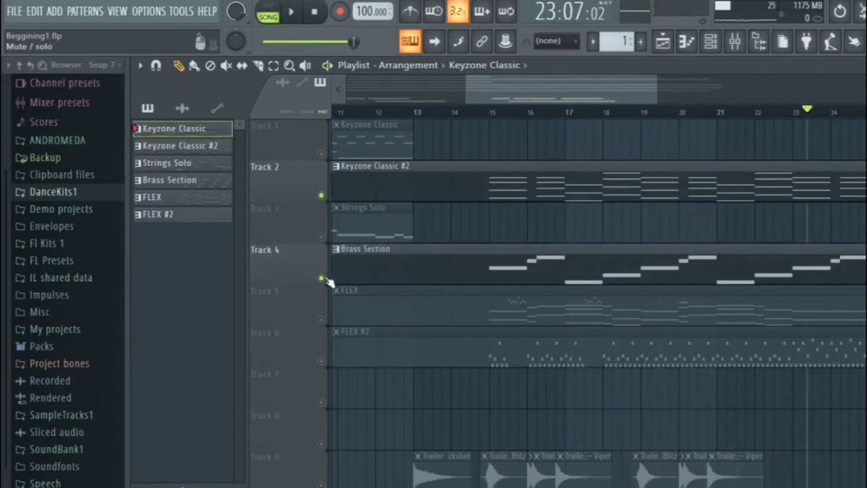
{"action": "left_click", "coordinate": [486, 111]}
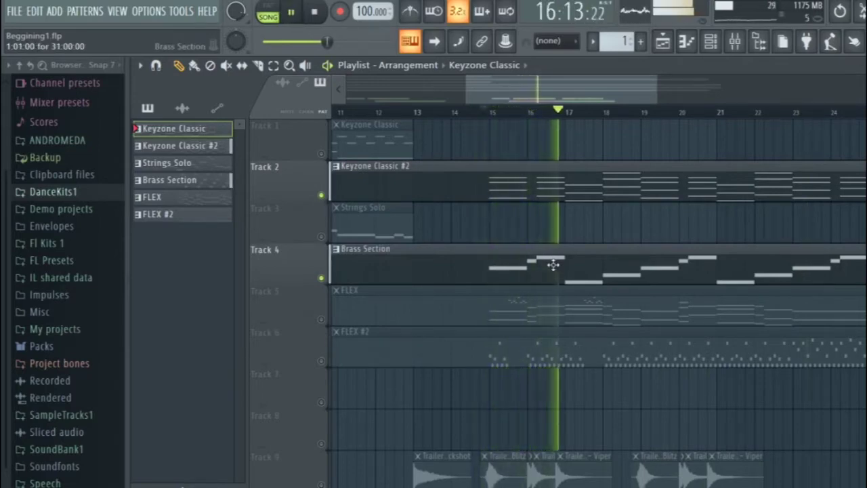
{"action": "key", "text": "space"}
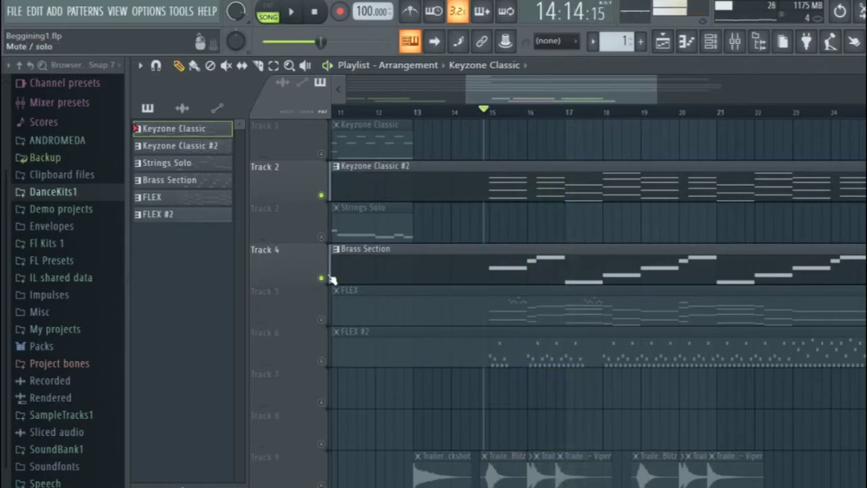
Step: Unmute all playlist tracks and play the full arrangement from bar 2, reviewing the impact and cymbal clips on Tracks 9 and 10
{"action": "right_click", "coordinate": [326, 277]}
{"action": "right_click", "coordinate": [327, 278]}
{"action": "scroll", "coordinate": [325, 279], "scroll_direction": "down", "scroll_amount": 3}
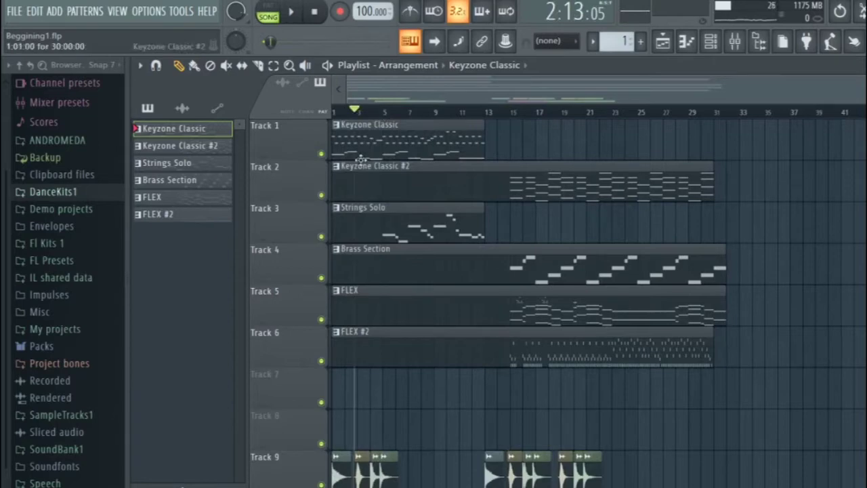
{"action": "key", "text": "space"}
{"action": "scroll", "coordinate": [383, 406], "scroll_direction": "down", "scroll_amount": 5}
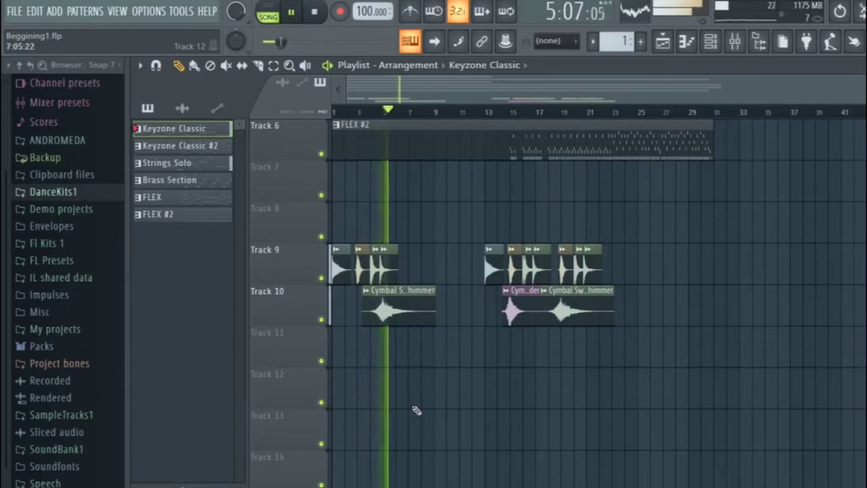
{"action": "scroll", "coordinate": [406, 291], "scroll_direction": "up", "scroll_amount": 5}
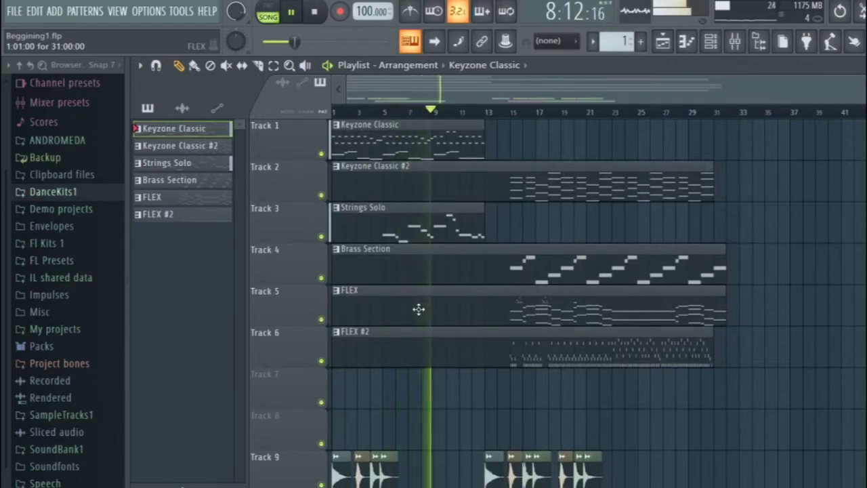
{"action": "key", "text": "space"}
Step: Expand the TRAILER HITS folder of the FREE SAMPLE PACK inside DanceKits1
{"action": "scroll", "coordinate": [417, 308], "scroll_direction": "down", "scroll_amount": 7}
{"action": "scroll", "coordinate": [410, 309], "scroll_direction": "up", "scroll_amount": 4}
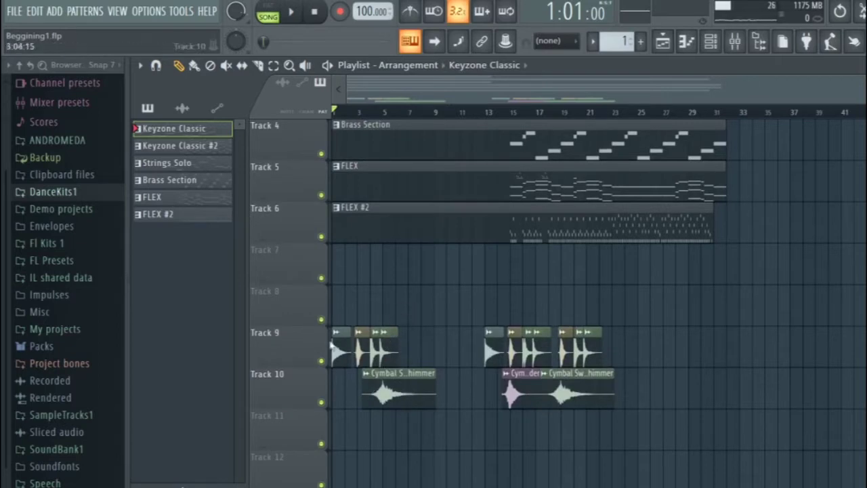
{"action": "left_click", "coordinate": [51, 194]}
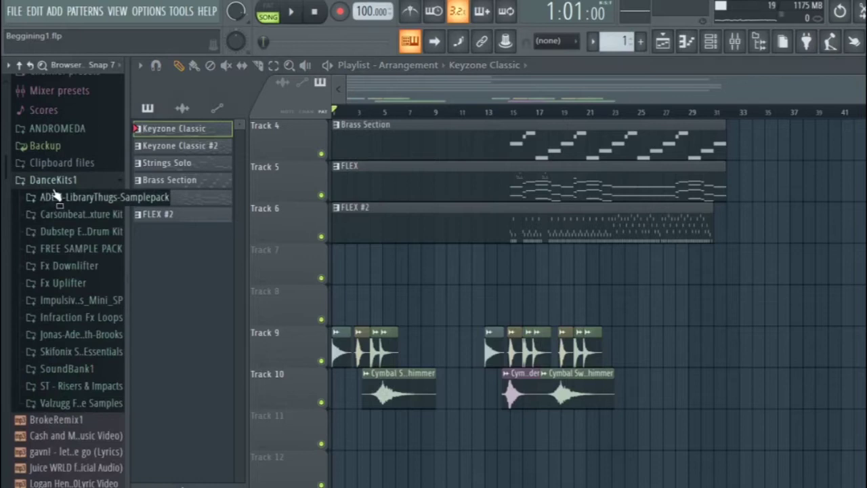
{"action": "left_click", "coordinate": [85, 250]}
{"action": "left_click", "coordinate": [76, 318]}
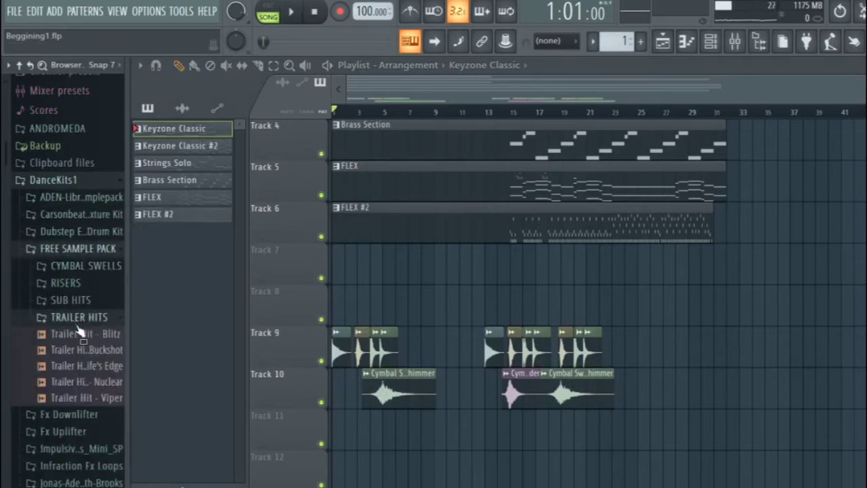
Step: Preview the Blitz, Buckshot, Knife's Edge, Nuclear and Viper trailer hits, and collapse the sample folders back to DanceKits1
{"action": "left_click", "coordinate": [81, 334]}
{"action": "left_click", "coordinate": [85, 349]}
{"action": "left_click", "coordinate": [86, 365]}
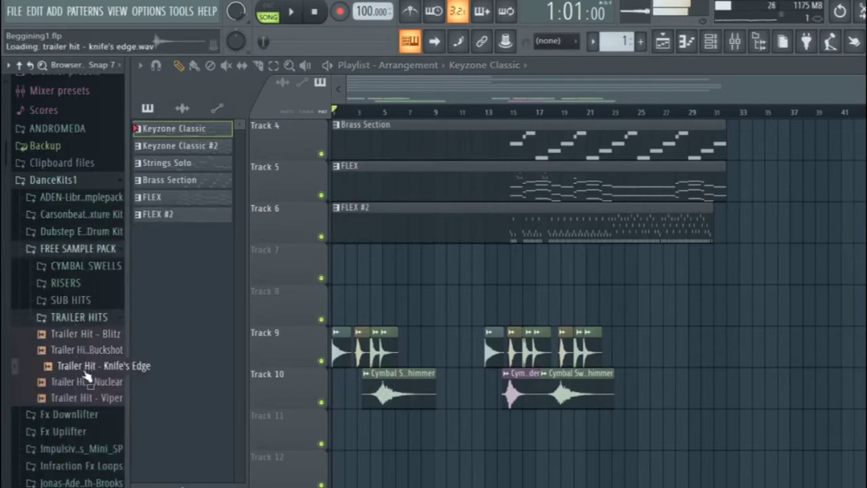
{"action": "left_click", "coordinate": [87, 381]}
{"action": "left_click", "coordinate": [88, 397]}
{"action": "left_click", "coordinate": [79, 317]}
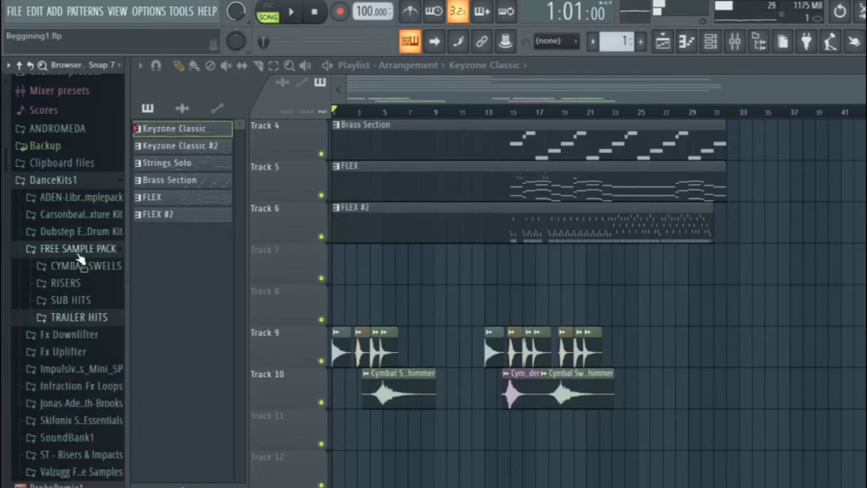
{"action": "left_click", "coordinate": [78, 248]}
{"action": "left_click", "coordinate": [53, 179]}
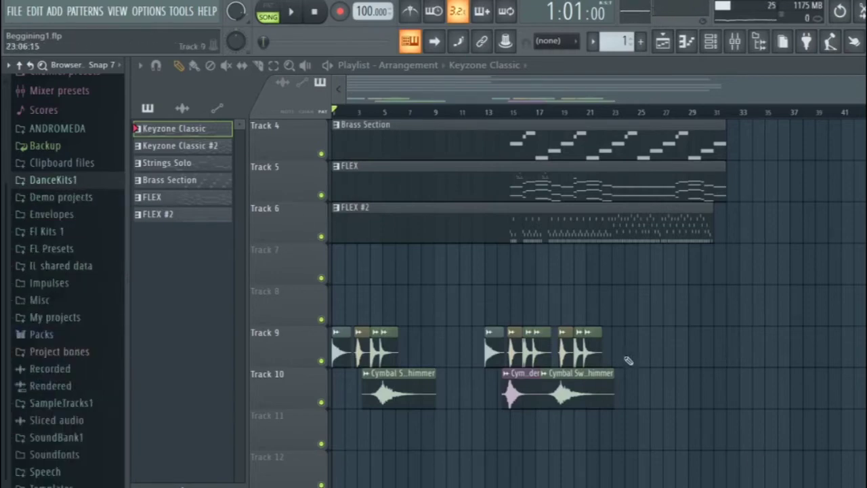
{"action": "scroll", "coordinate": [323, 403], "scroll_direction": "up", "scroll_amount": 2}
{"action": "scroll", "coordinate": [381, 378], "scroll_direction": "down", "scroll_amount": 3}
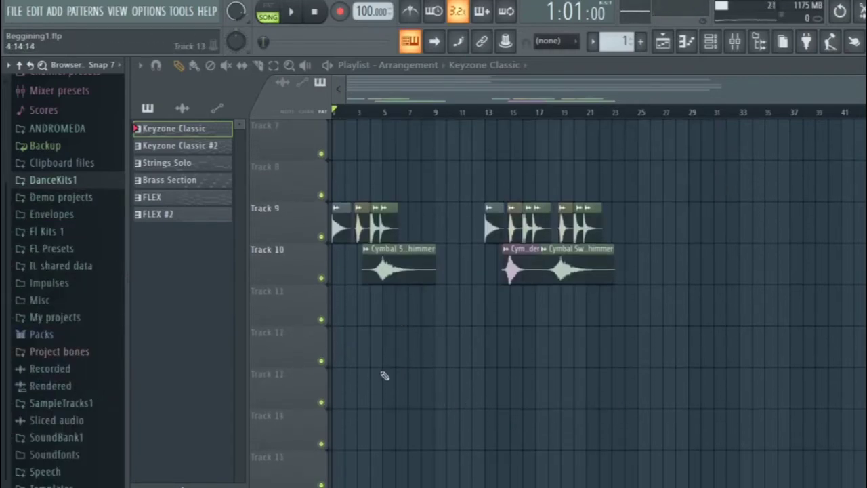
Step: Show the project's audio clips in the playlist picker and view the hit and cymbal clips from the start of the arrangement
{"action": "scroll", "coordinate": [382, 377], "scroll_direction": "up", "scroll_amount": 2}
{"action": "left_click", "coordinate": [427, 65]}
{"action": "left_click", "coordinate": [364, 92]}
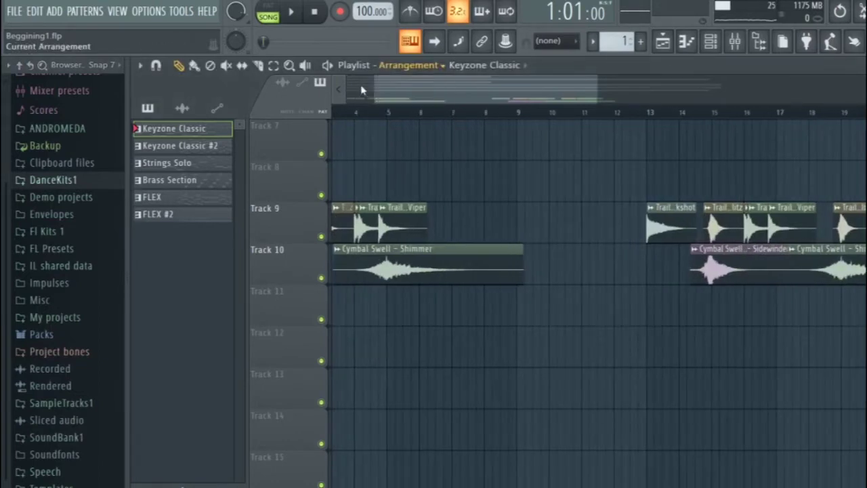
{"action": "left_click", "coordinate": [365, 91]}
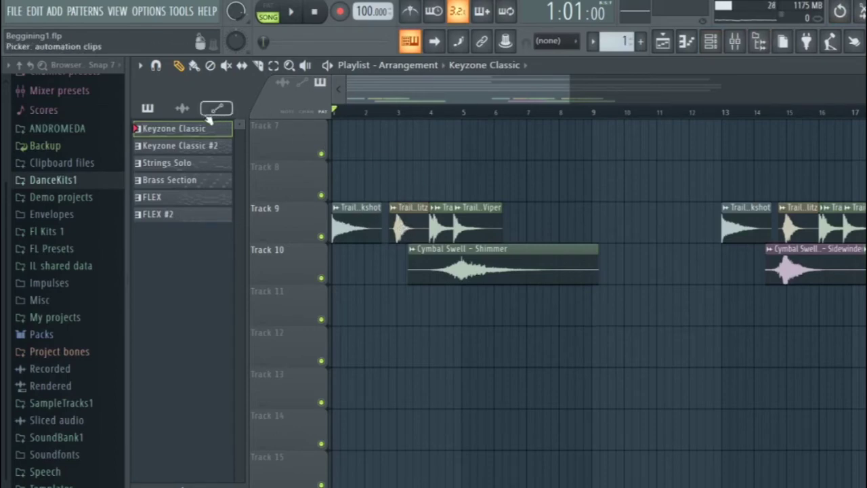
{"action": "left_click", "coordinate": [181, 108]}
Step: Inspect the Fruity Reeverb 2 effect on the Trailer Hit - Blitz mixer track, and close it to return to the playlist
{"action": "left_click", "coordinate": [734, 42]}
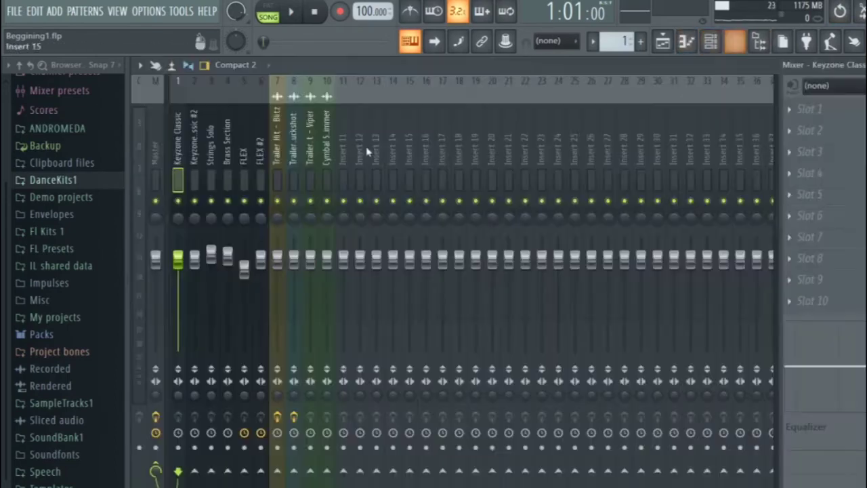
{"action": "left_click", "coordinate": [273, 107]}
{"action": "left_click", "coordinate": [814, 113]}
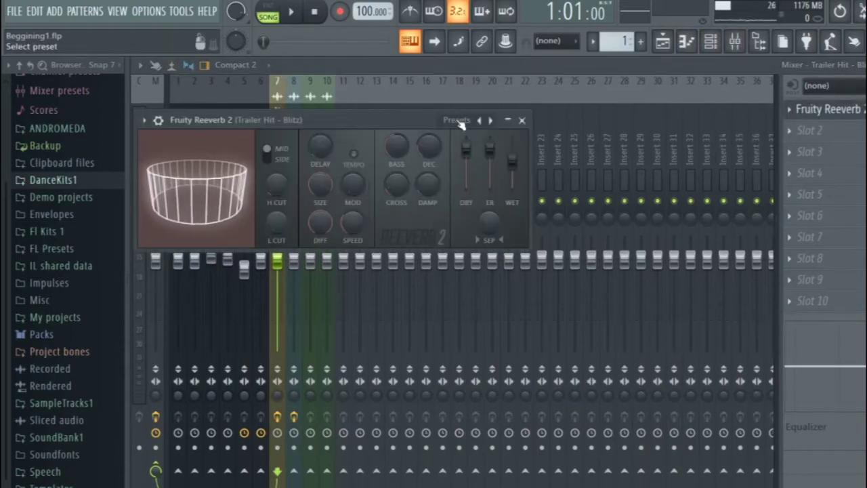
{"action": "left_click", "coordinate": [521, 120]}
{"action": "key", "text": "F9"}
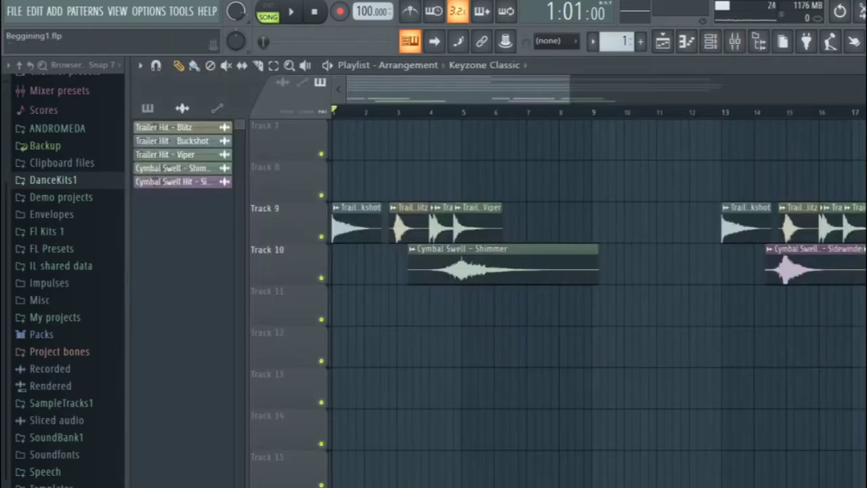
Step: Play the arrangement from bar 5, solo the Strings Solo clip on Track 3, and stop playback
{"action": "scroll", "coordinate": [638, 262], "scroll_direction": "down", "scroll_amount": 3}
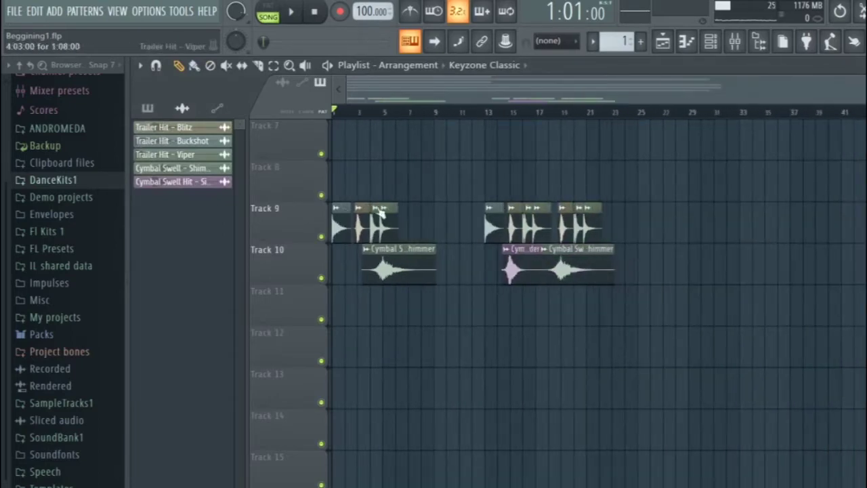
{"action": "left_click", "coordinate": [382, 116]}
{"action": "key", "text": "space"}
{"action": "scroll", "coordinate": [407, 223], "scroll_direction": "up", "scroll_amount": 4}
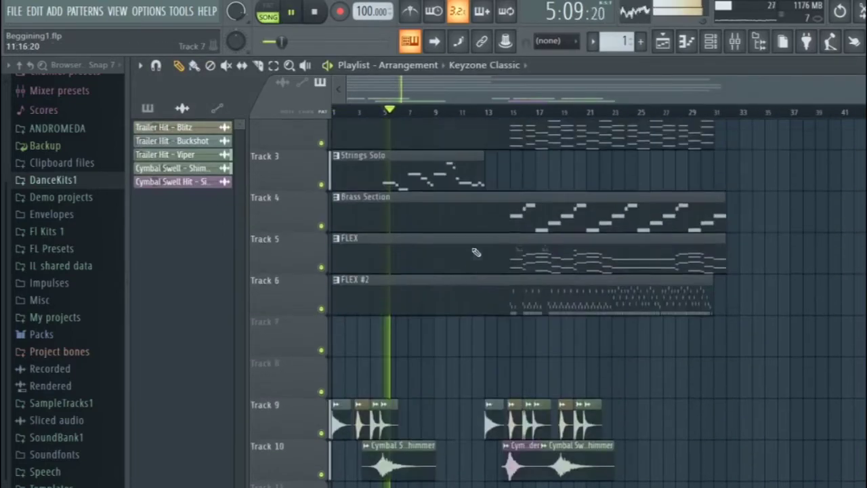
{"action": "left_click", "coordinate": [321, 236], "text": "ctrl"}
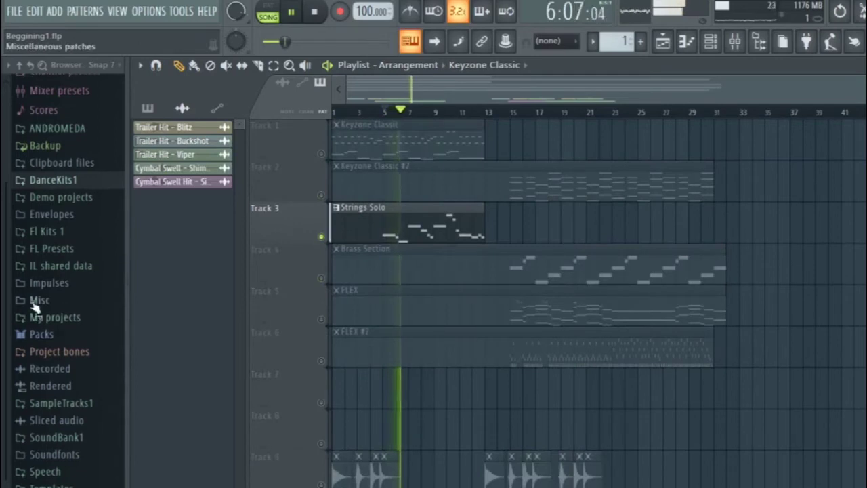
{"action": "key", "text": "space"}
Step: Locate the Strings Solo preset in the Orchestral folder under Packs > Instruments, and collapse the Packs folders again
{"action": "left_click", "coordinate": [39, 334]}
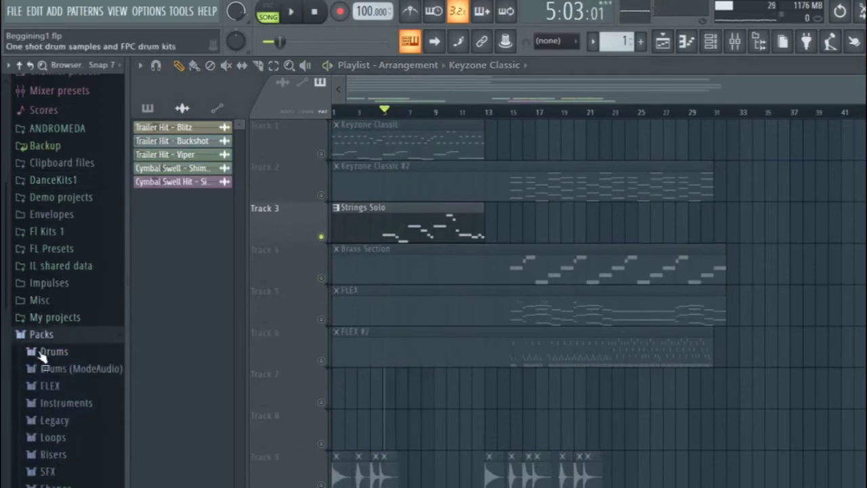
{"action": "scroll", "coordinate": [91, 368], "scroll_direction": "down", "scroll_amount": 3}
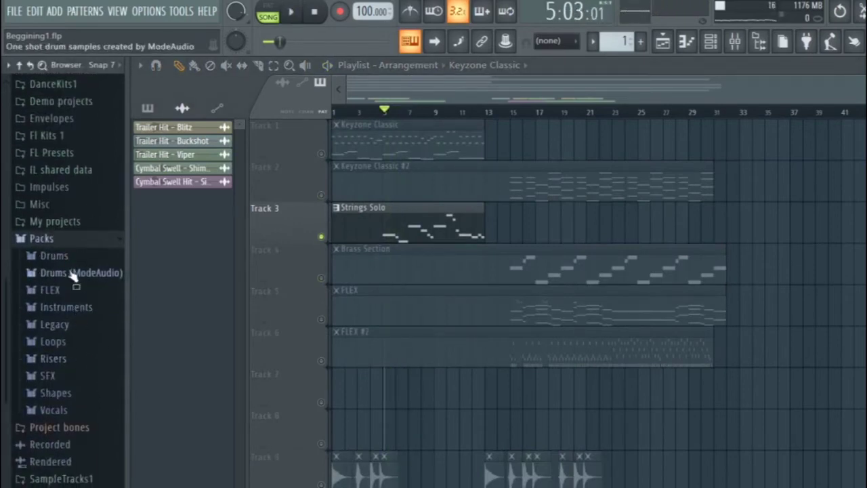
{"action": "left_click", "coordinate": [67, 310]}
{"action": "scroll", "coordinate": [72, 328], "scroll_direction": "down", "scroll_amount": 3}
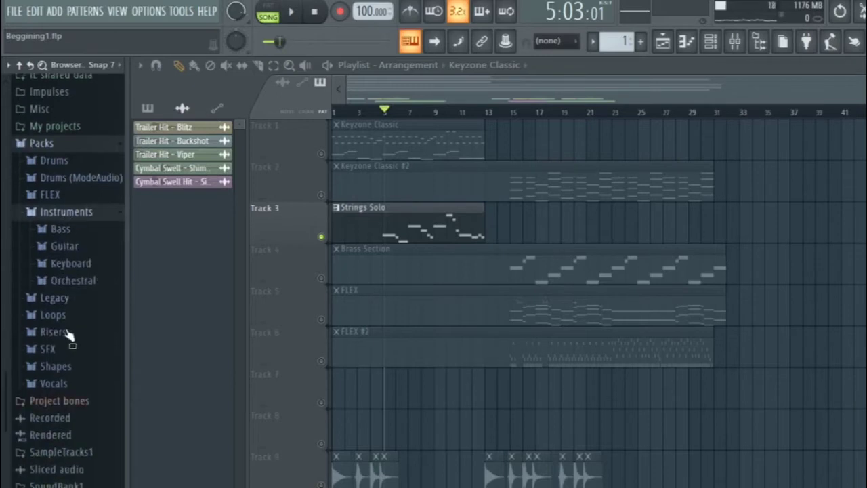
{"action": "left_click", "coordinate": [78, 280]}
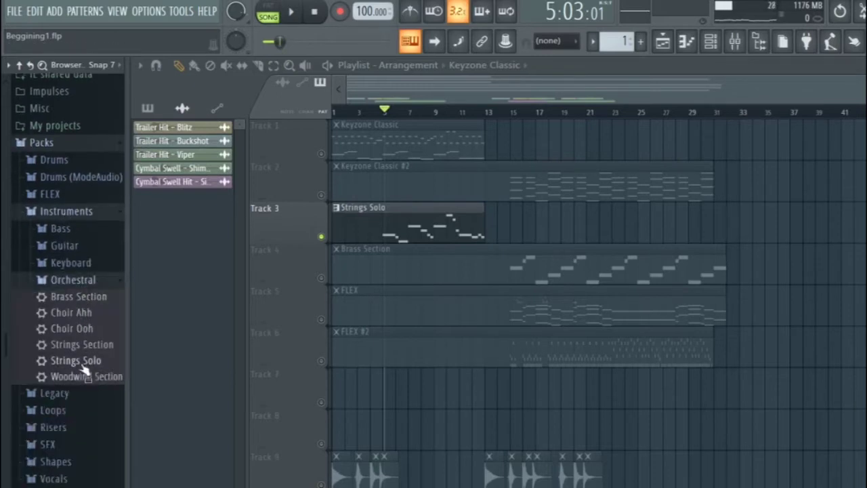
{"action": "left_click", "coordinate": [104, 280]}
{"action": "left_click", "coordinate": [90, 211]}
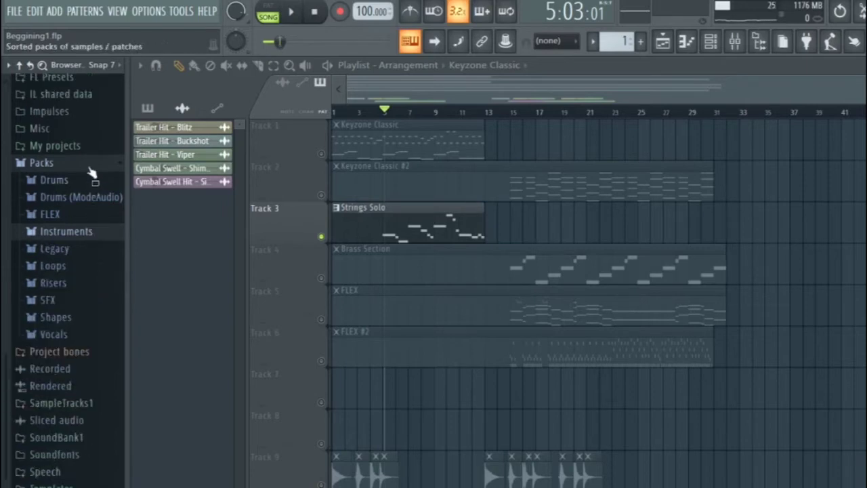
{"action": "left_click", "coordinate": [88, 166]}
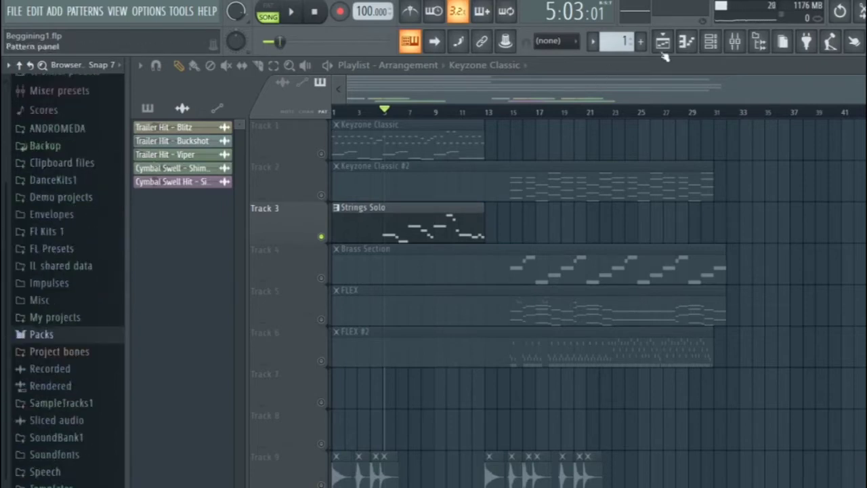
Step: Open the Strings Solo pattern in the piano roll, play its notes from bar 5 to bar 12, and return to the playlist
{"action": "left_click", "coordinate": [688, 42]}
{"action": "left_click", "coordinate": [708, 48]}
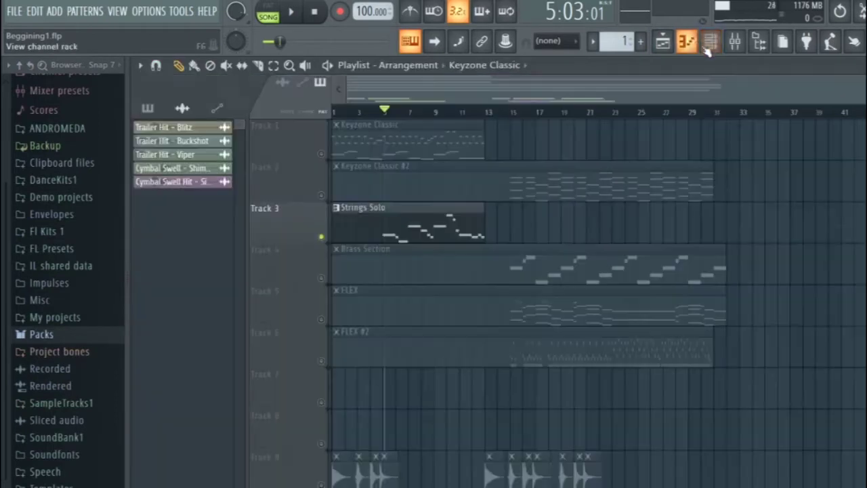
{"action": "scroll", "coordinate": [167, 175], "scroll_direction": "up", "scroll_amount": 3}
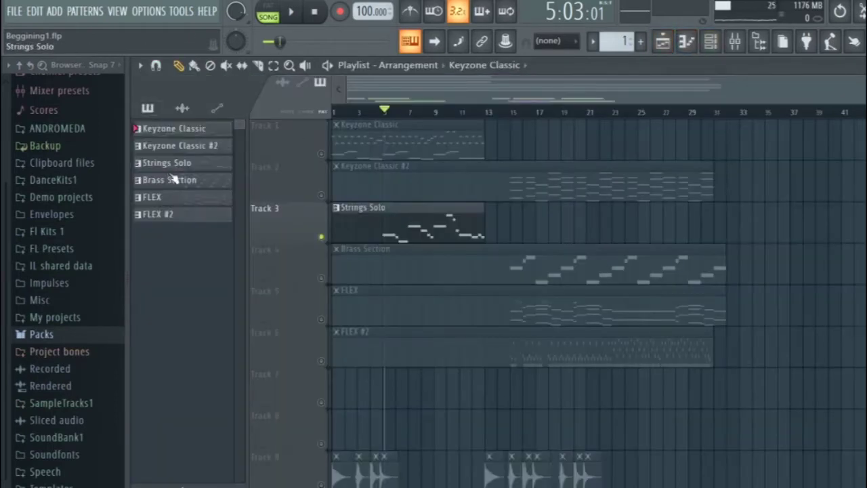
{"action": "left_click", "coordinate": [710, 42]}
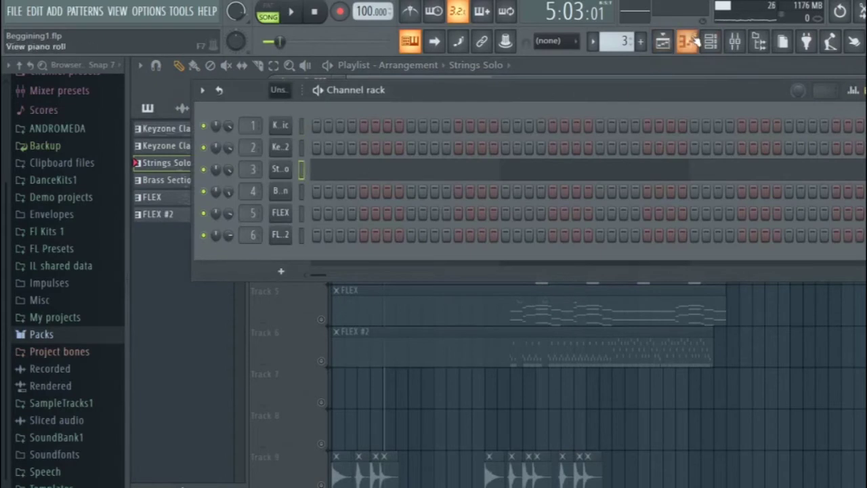
{"action": "left_click", "coordinate": [690, 42]}
{"action": "key", "text": "space"}
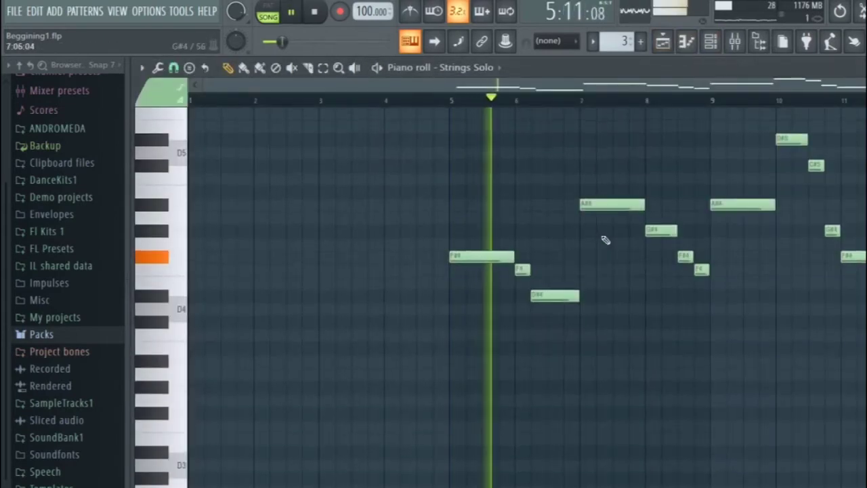
{"action": "scroll", "coordinate": [677, 204], "scroll_direction": "right", "scroll_amount": 4}
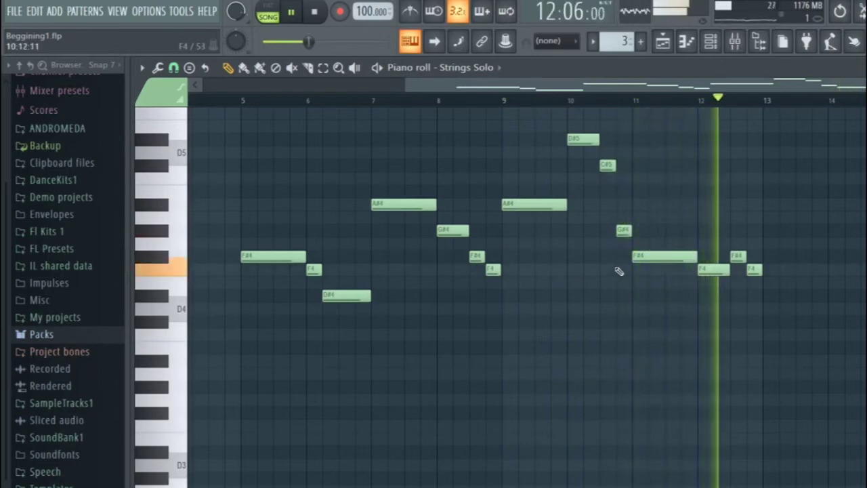
{"action": "left_click", "coordinate": [687, 41]}
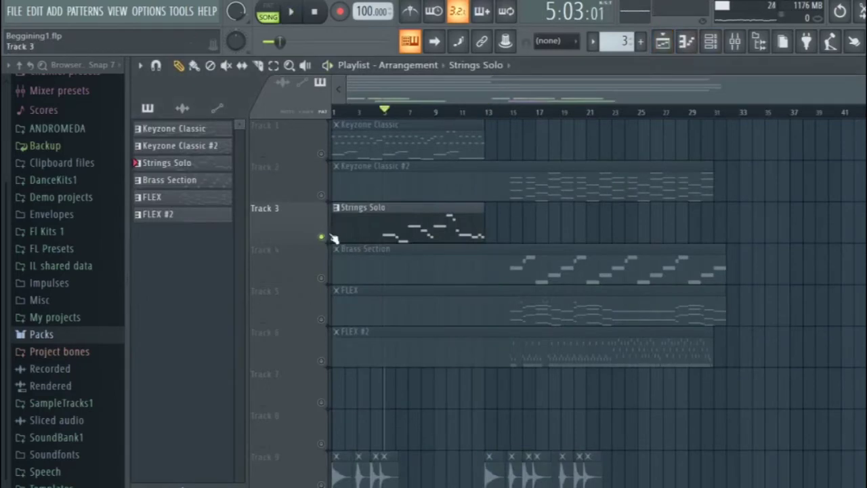
Step: Unmute all playlist tracks and play the full arrangement from about bar 11 to bar 20, reviewing the layered instruments, hits and cymbals
{"action": "scroll", "coordinate": [387, 269], "scroll_direction": "down", "scroll_amount": 3}
{"action": "scroll", "coordinate": [387, 269], "scroll_direction": "up", "scroll_amount": 3}
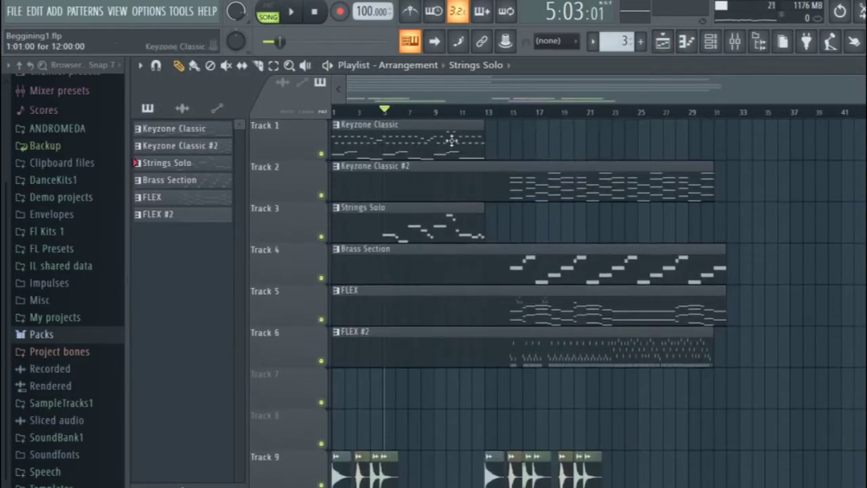
{"action": "left_click", "coordinate": [460, 113]}
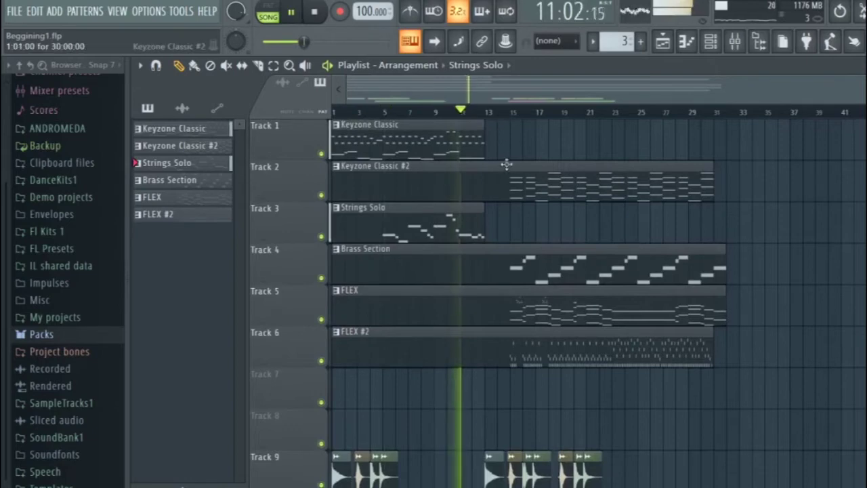
{"action": "scroll", "coordinate": [509, 183], "scroll_direction": "down", "scroll_amount": 1}
{"action": "scroll", "coordinate": [508, 183], "scroll_direction": "down", "scroll_amount": 2}
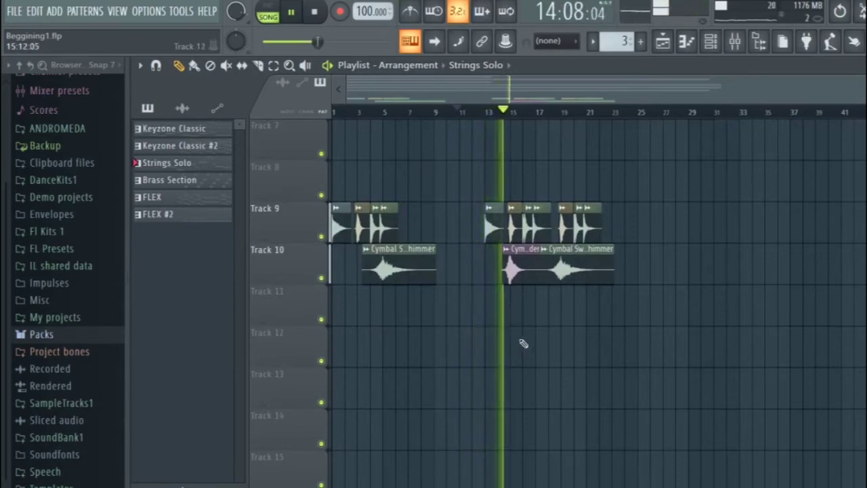
{"action": "scroll", "coordinate": [511, 342], "scroll_direction": "up", "scroll_amount": 1}
{"action": "scroll", "coordinate": [512, 342], "scroll_direction": "up", "scroll_amount": 5}
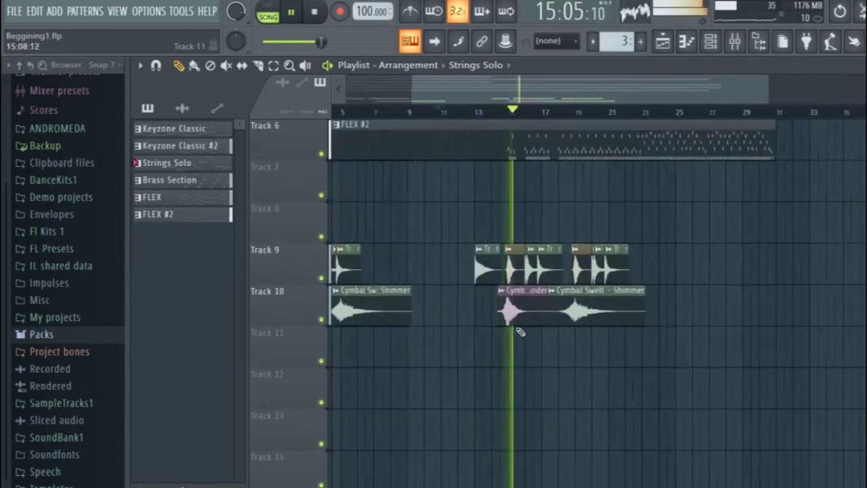
{"action": "scroll", "coordinate": [519, 330], "scroll_direction": "down", "scroll_amount": 3}
{"action": "scroll", "coordinate": [519, 330], "scroll_direction": "up", "scroll_amount": 5}
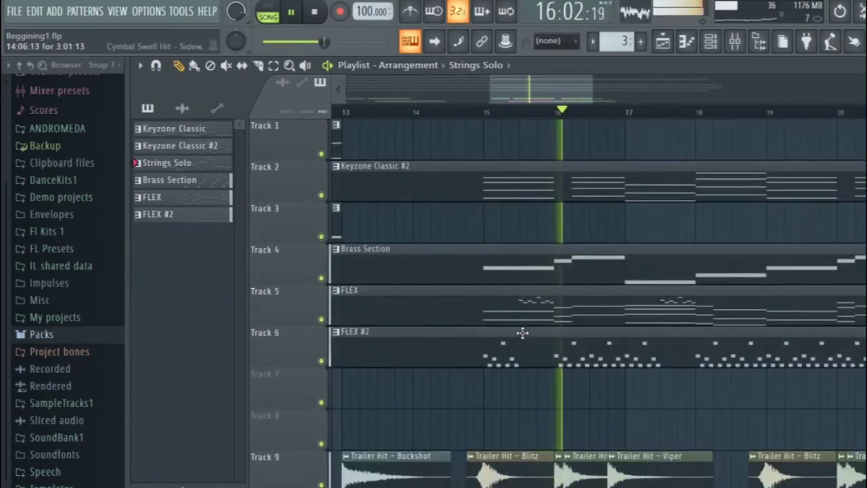
{"action": "scroll", "coordinate": [522, 332], "scroll_direction": "down", "scroll_amount": 3}
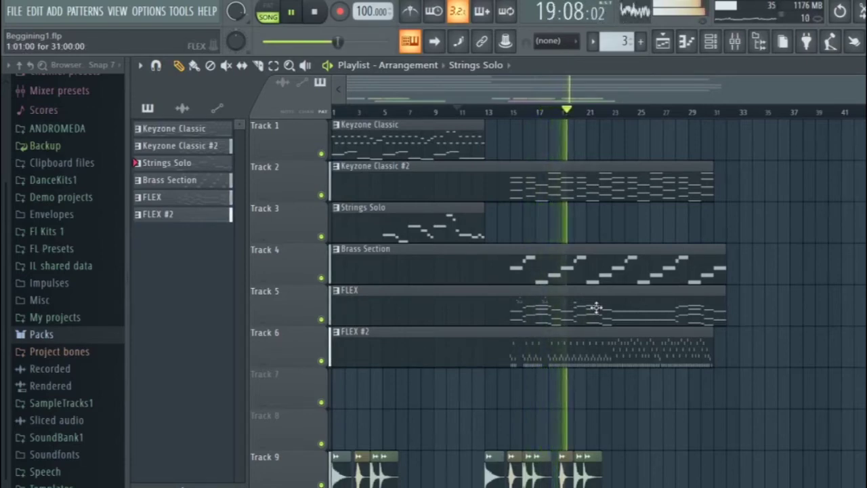
{"action": "scroll", "coordinate": [595, 307], "scroll_direction": "down", "scroll_amount": 3}
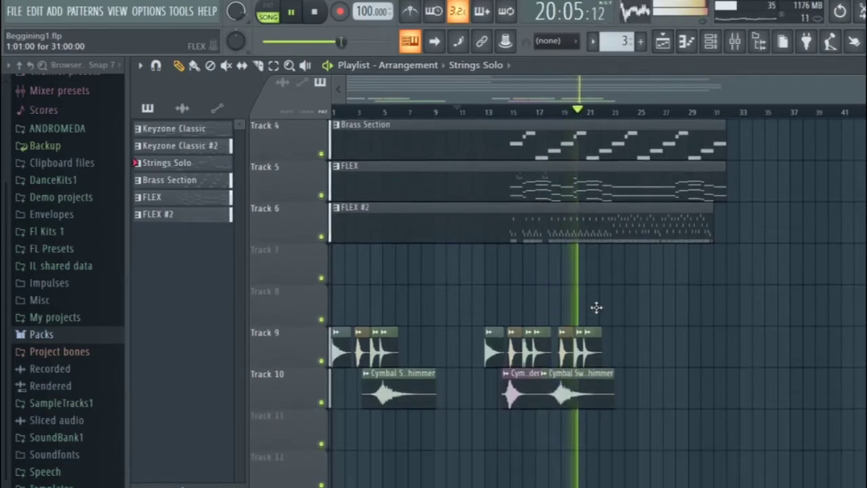
{"action": "key", "text": "space"}
Step: Solo the Brass Section on Track 4 in the playlist
{"action": "scroll", "coordinate": [595, 309], "scroll_direction": "up", "scroll_amount": 3}
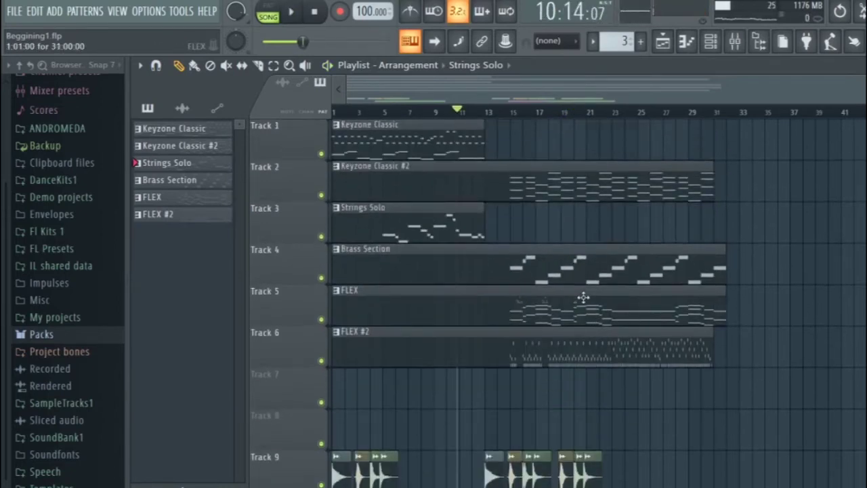
{"action": "scroll", "coordinate": [522, 388], "scroll_direction": "up", "scroll_amount": 6, "text": "ctrl"}
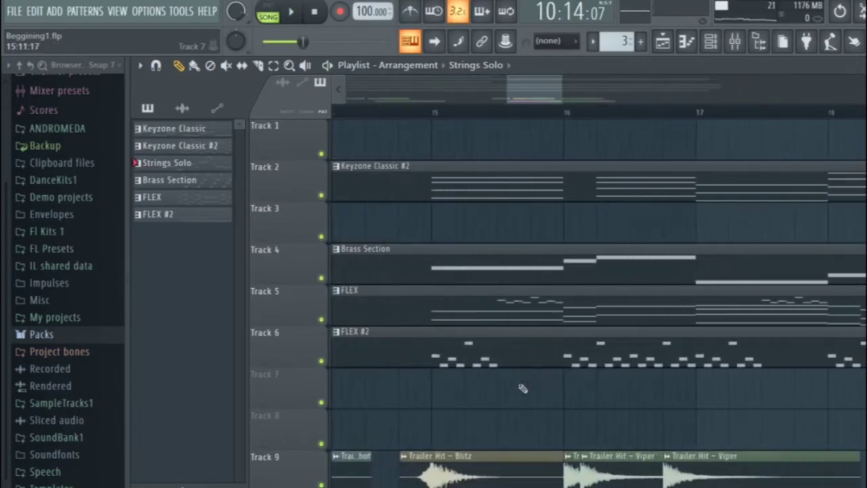
{"action": "right_click", "coordinate": [321, 277]}
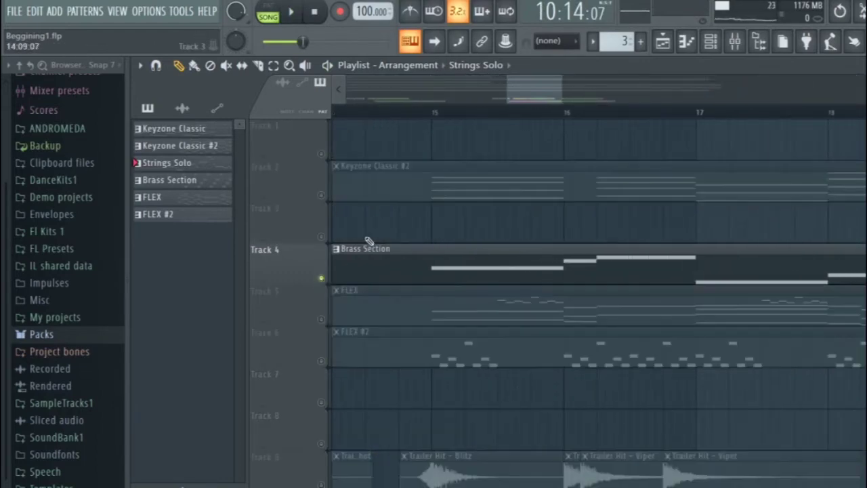
Step: Locate the Brass Section preset in the Orchestral folder under Packs > Instruments
{"action": "left_click", "coordinate": [54, 340]}
{"action": "left_click", "coordinate": [65, 306]}
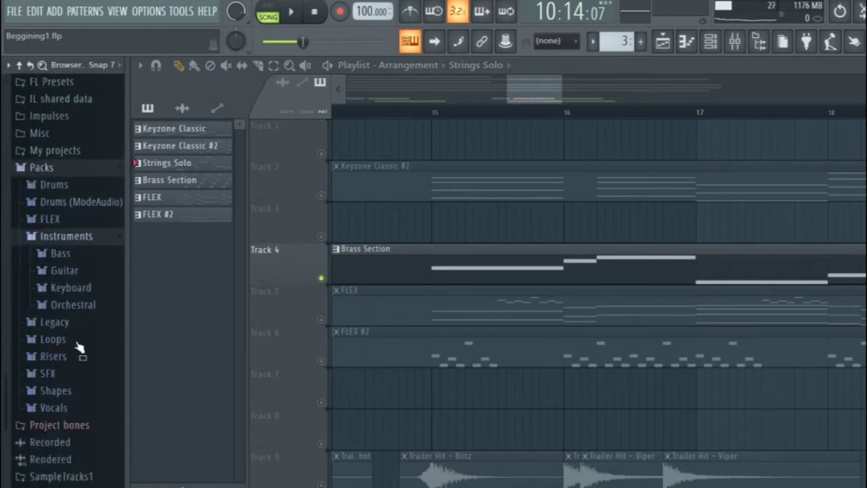
{"action": "scroll", "coordinate": [76, 311], "scroll_direction": "down", "scroll_amount": 1}
{"action": "left_click", "coordinate": [74, 280]}
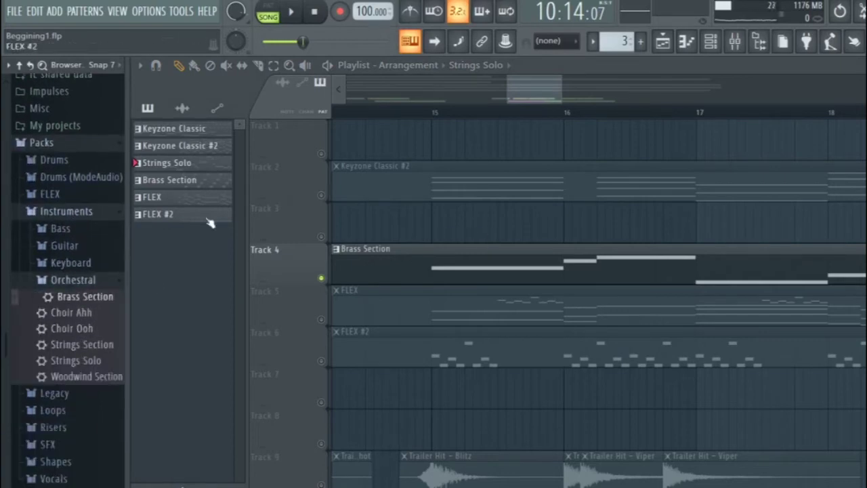
Step: Open the Brass Section pattern in the piano roll and play it from about bar 15, examining its notes up close
{"action": "left_click", "coordinate": [219, 180]}
{"action": "left_click", "coordinate": [710, 41]}
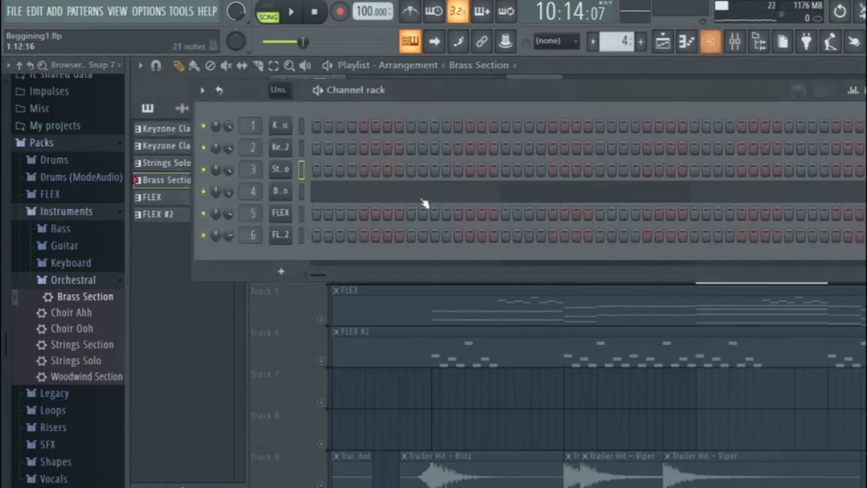
{"action": "left_click", "coordinate": [687, 42]}
{"action": "key", "text": "space"}
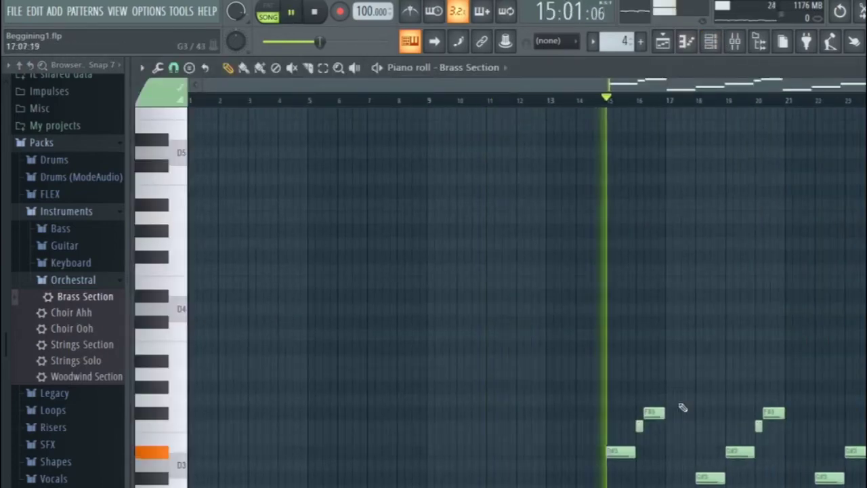
{"action": "scroll", "coordinate": [682, 406], "scroll_direction": "down", "scroll_amount": 5}
{"action": "scroll", "coordinate": [742, 399], "scroll_direction": "up", "scroll_amount": 2, "text": "ctrl"}
{"action": "scroll", "coordinate": [740, 392], "scroll_direction": "up", "scroll_amount": 1, "text": "ctrl"}
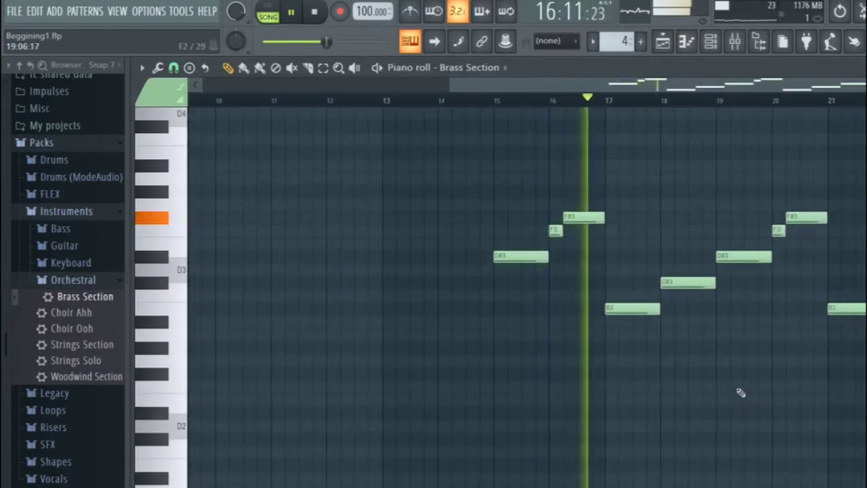
Step: Stop playback, leave the Brass Section piano roll for the playlist, and unmute all tracks
{"action": "key", "text": "space"}
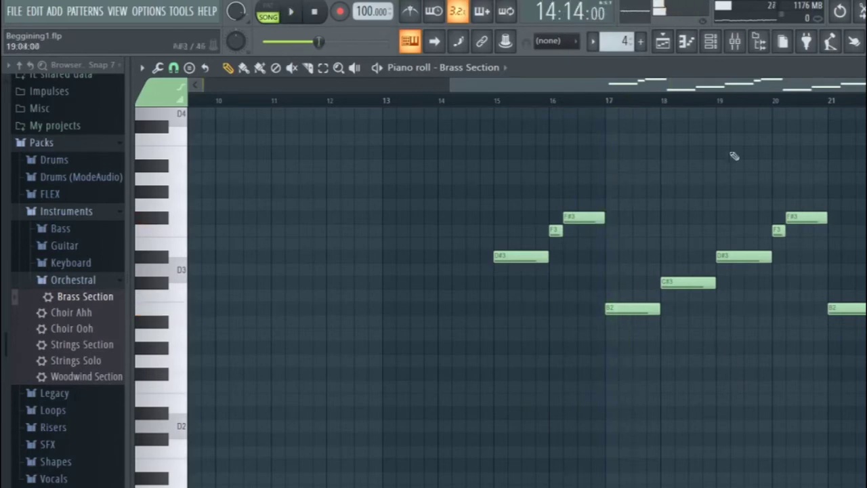
{"action": "left_click", "coordinate": [710, 45]}
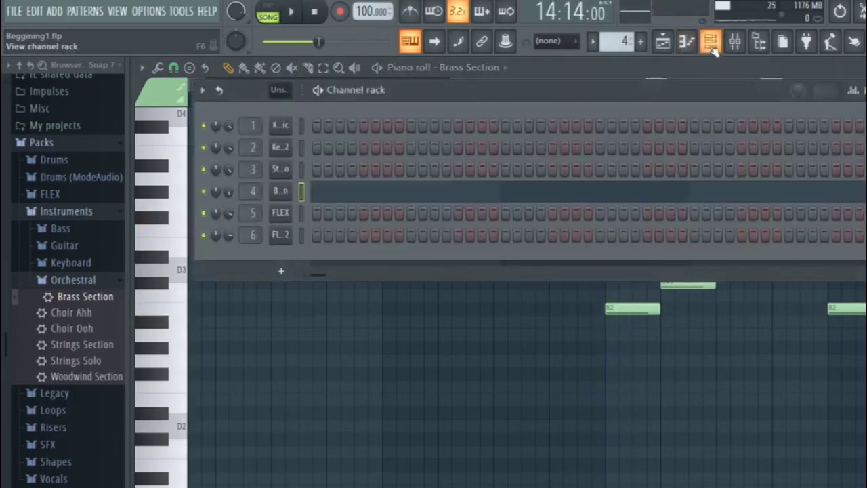
{"action": "left_click", "coordinate": [711, 46]}
{"action": "left_click_drag", "start_coordinate": [623, 86], "coordinate": [845, 53]}
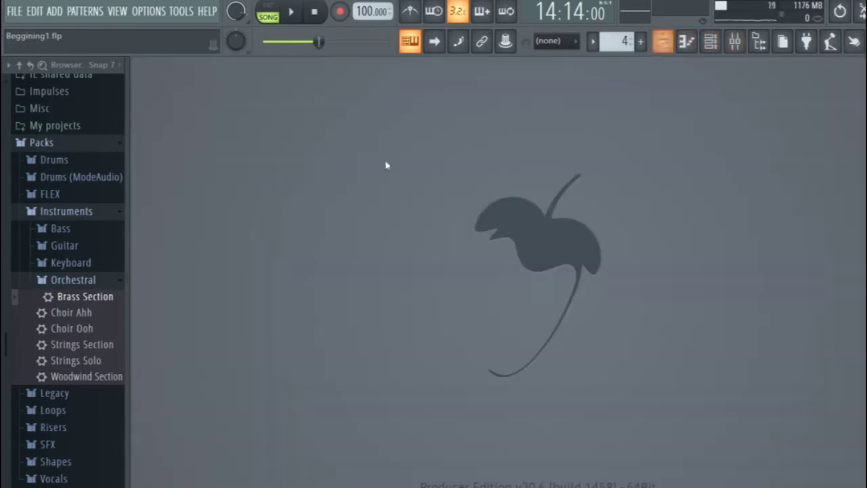
{"action": "left_click", "coordinate": [663, 43]}
{"action": "left_click", "coordinate": [687, 42]}
{"action": "left_click", "coordinate": [691, 43]}
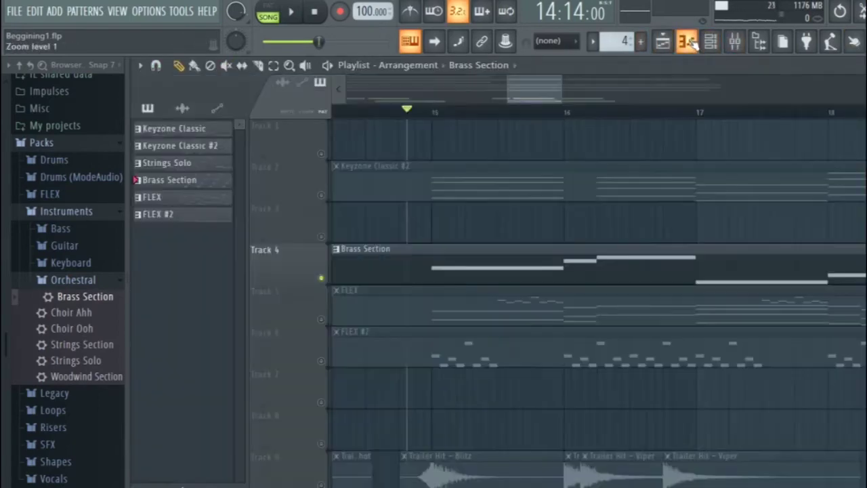
{"action": "scroll", "coordinate": [640, 142], "scroll_direction": "down", "scroll_amount": 5}
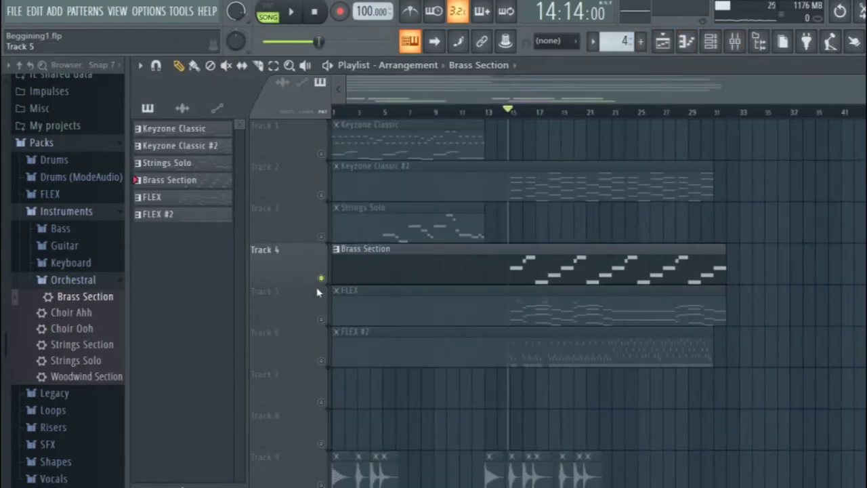
{"action": "right_click", "coordinate": [320, 278]}
Step: Isolate the FLEX and FLEX #2 clips by soloing Track 6 and unmuting Track 5
{"action": "scroll", "coordinate": [526, 357], "scroll_direction": "up", "scroll_amount": 4}
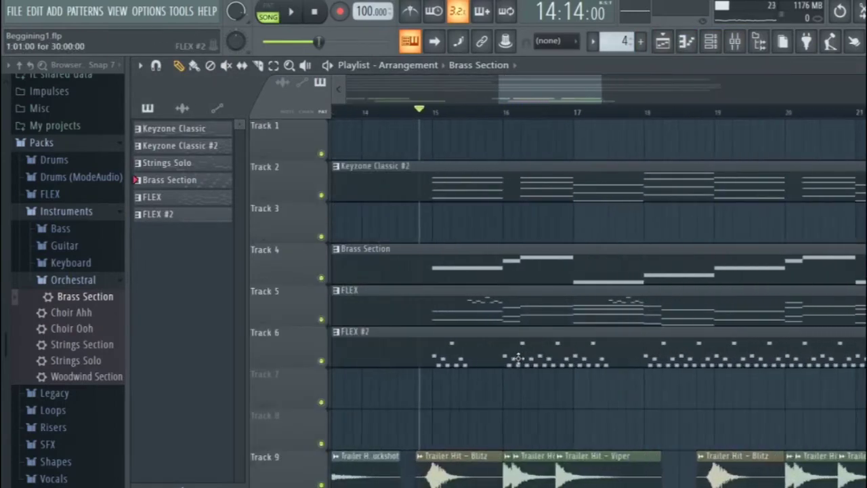
{"action": "right_click", "coordinate": [322, 360]}
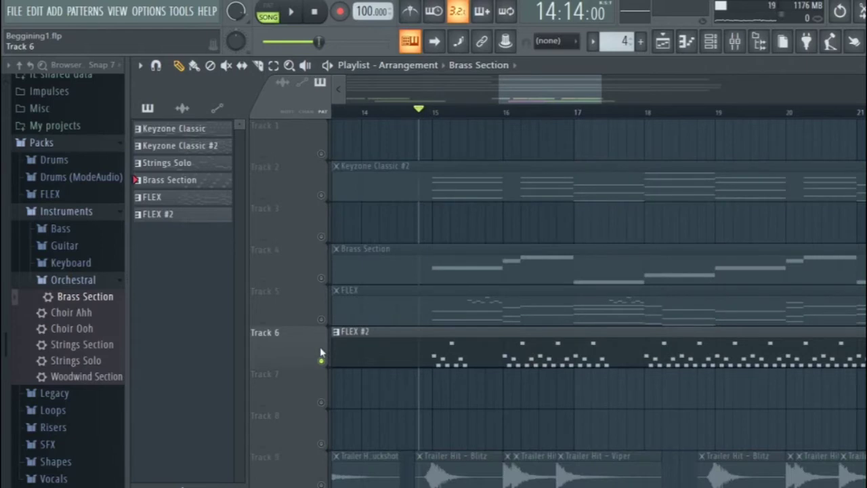
{"action": "scroll", "coordinate": [321, 356], "scroll_direction": "up", "scroll_amount": 2}
{"action": "left_click", "coordinate": [321, 319]}
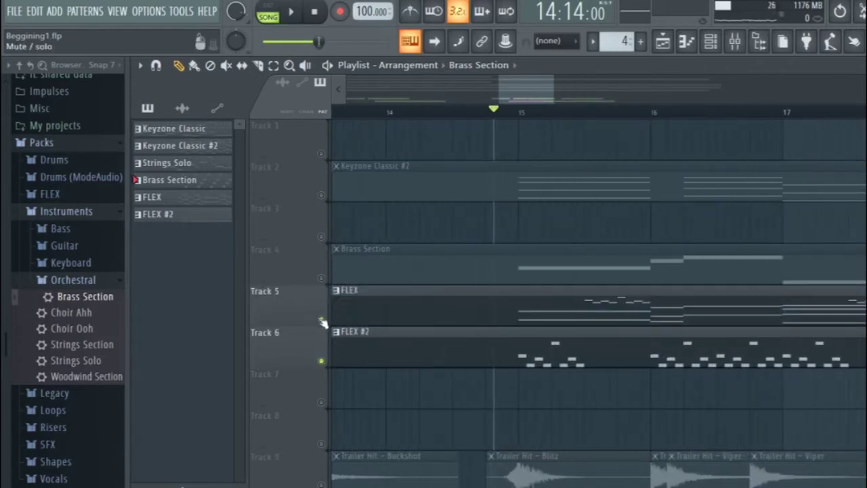
Step: Play Tracks 5 and 6 together from about bar 14 to bar 17, reviewing both FLEX patterns
{"action": "key", "text": "space"}
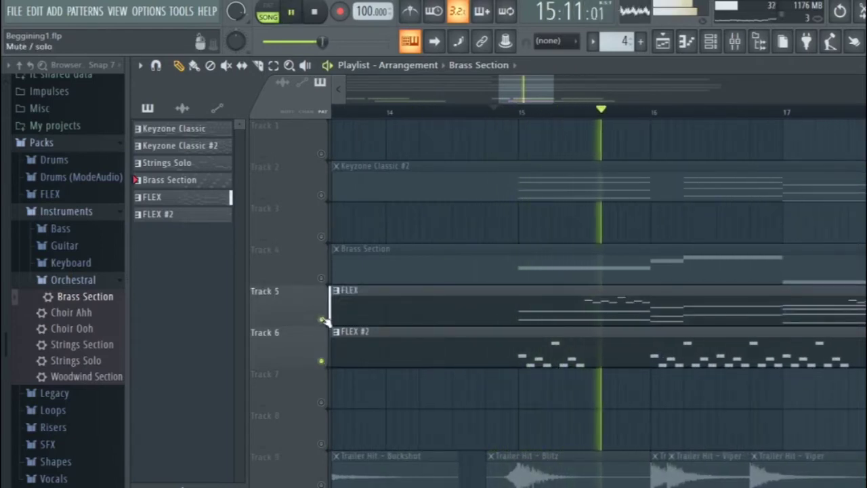
{"action": "scroll", "coordinate": [500, 346], "scroll_direction": "down", "scroll_amount": 1}
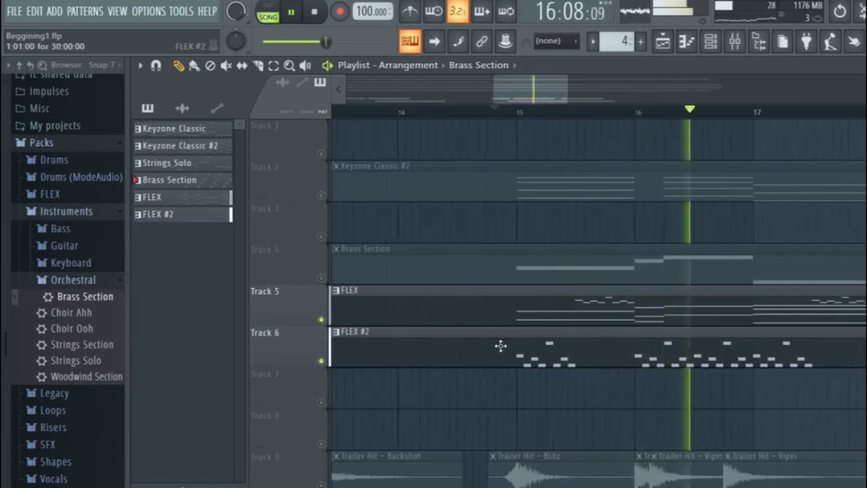
{"action": "scroll", "coordinate": [500, 346], "scroll_direction": "down", "scroll_amount": 5}
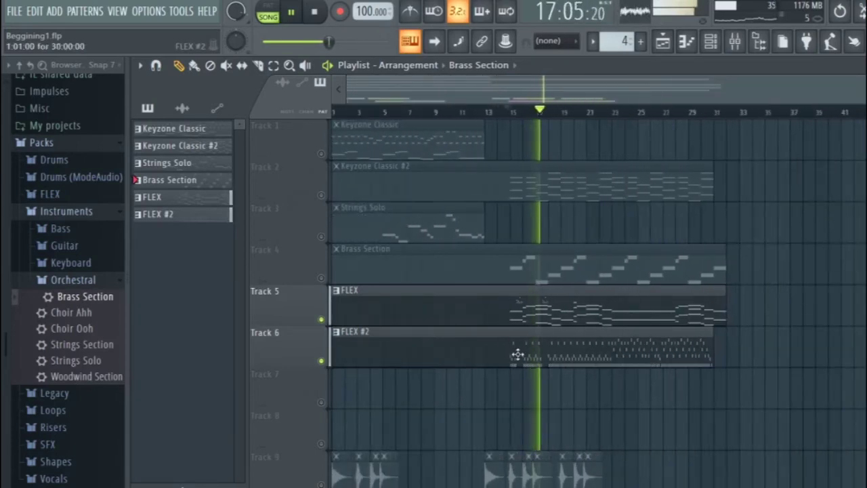
{"action": "key", "text": "space"}
Step: Select the FLEX pattern and inspect its channel's instrument preset, All Strings Sustain from the Essential Strings pack
{"action": "left_click", "coordinate": [221, 197]}
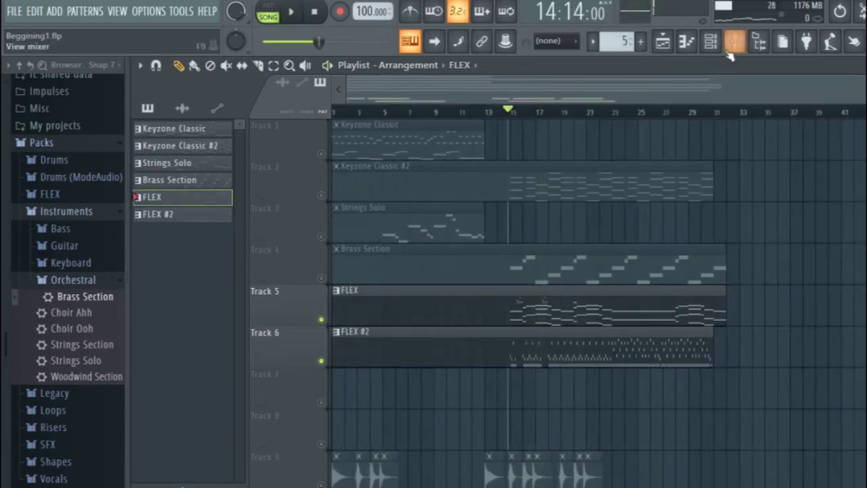
{"action": "key", "text": "F6"}
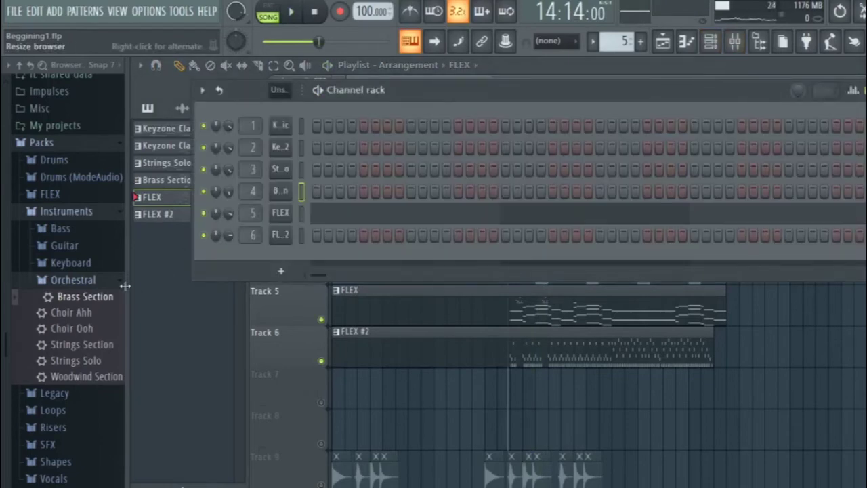
{"action": "left_click", "coordinate": [279, 212]}
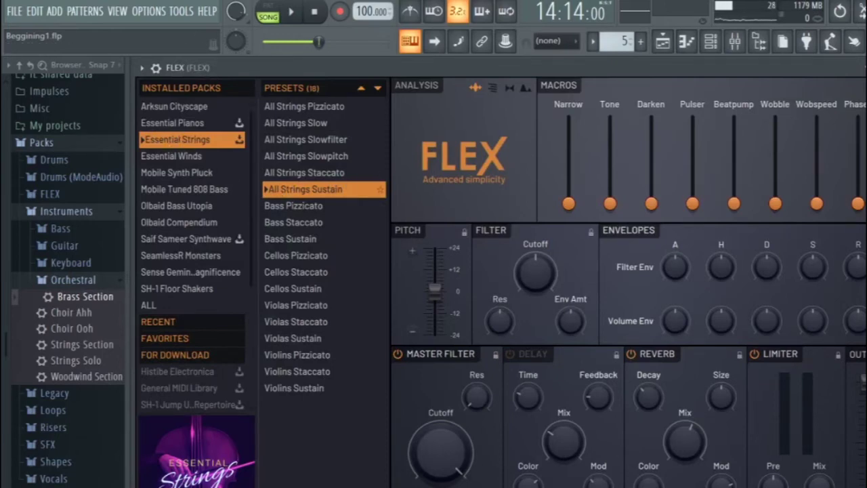
{"action": "key", "text": "Escape"}
{"action": "key", "text": "F6"}
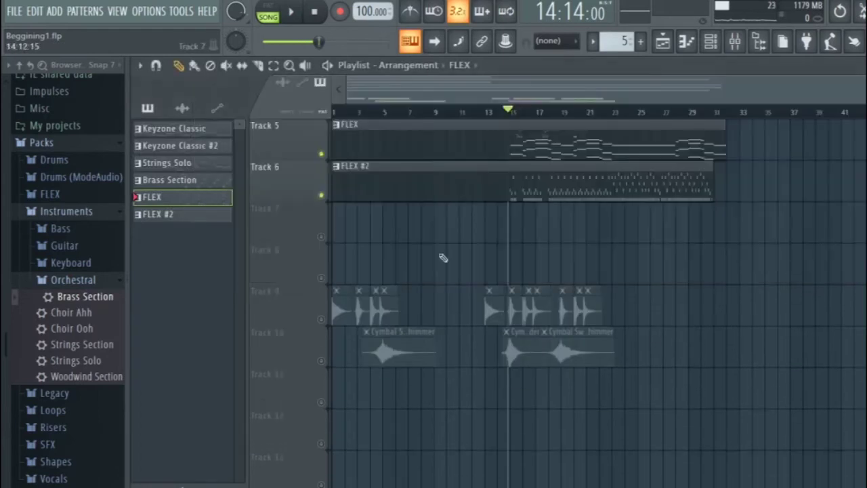
Step: Mute FLEX #2 on Track 6 and listen to the sustained strings of Track 5 alone to about bar 18
{"action": "key", "text": "space"}
{"action": "scroll", "coordinate": [443, 257], "scroll_direction": "up", "scroll_amount": 2}
{"action": "left_click", "coordinate": [321, 278]}
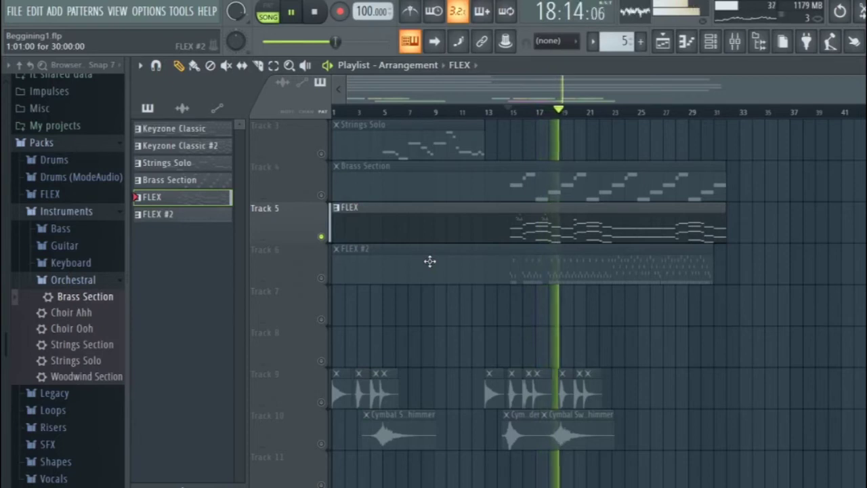
{"action": "key", "text": "space"}
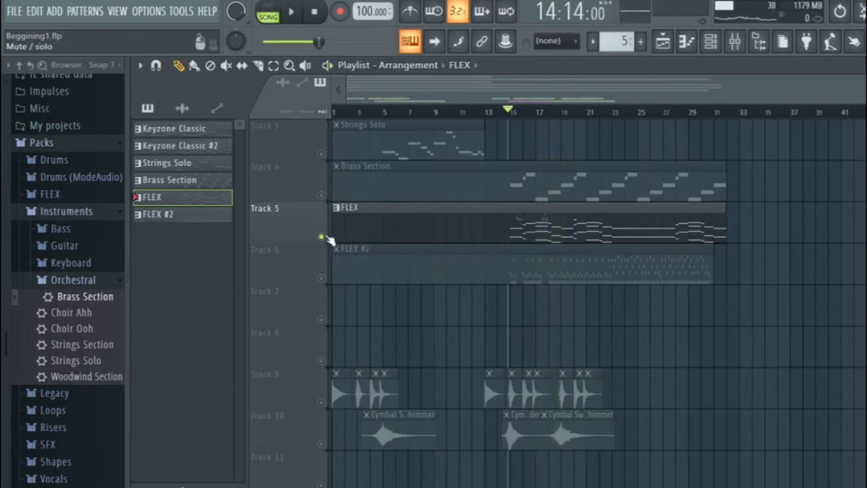
Step: Solo Track 6 and inspect the FLEX #2 channel's preset, All Strings Staccato from the Essential Strings pack
{"action": "right_click", "coordinate": [322, 278]}
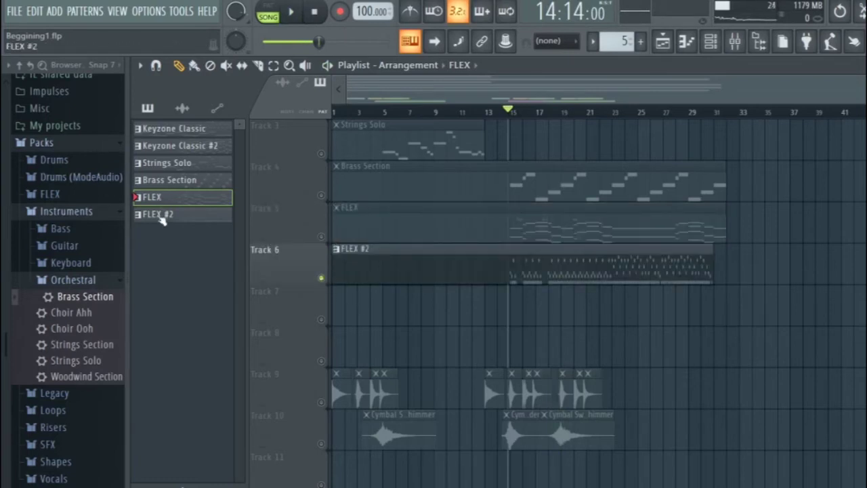
{"action": "left_click", "coordinate": [710, 42]}
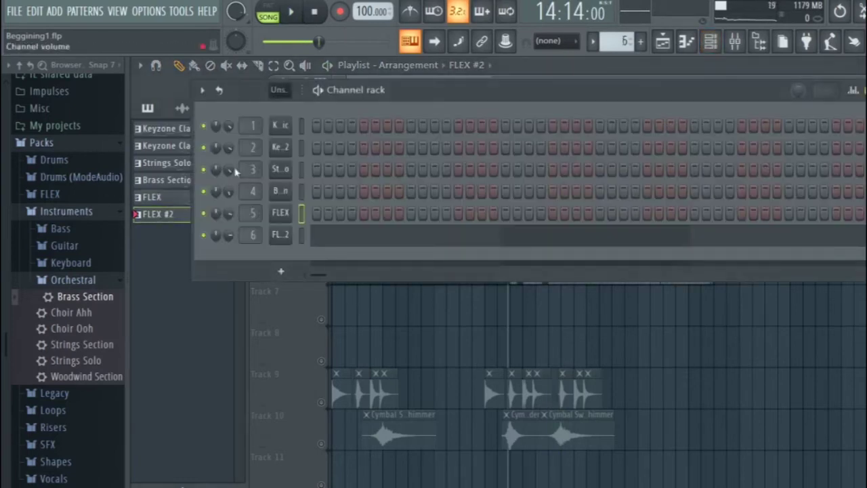
{"action": "left_click", "coordinate": [287, 234]}
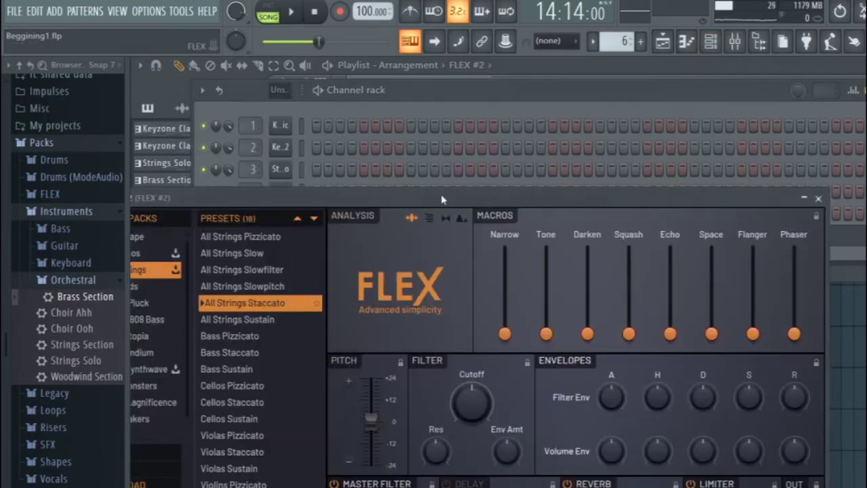
{"action": "left_click_drag", "start_coordinate": [442, 199], "coordinate": [567, 125]}
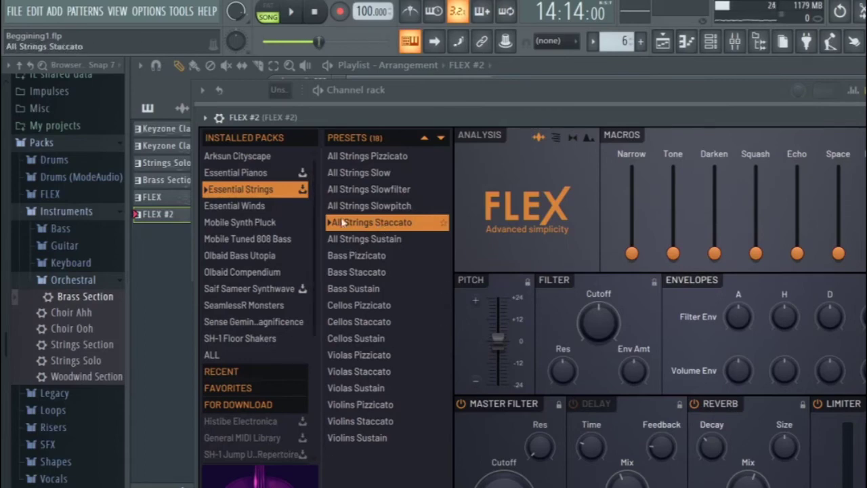
{"action": "left_click_drag", "start_coordinate": [433, 120], "coordinate": [380, 114]}
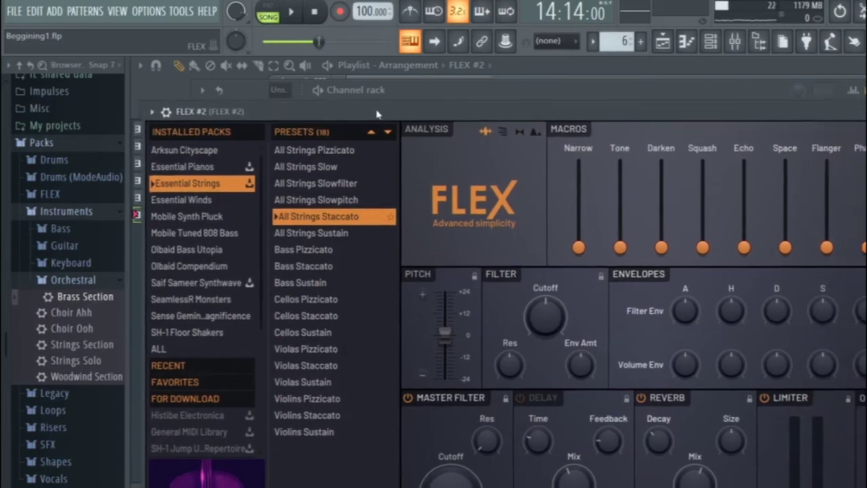
{"action": "left_click", "coordinate": [764, 122]}
{"action": "key", "text": "F6"}
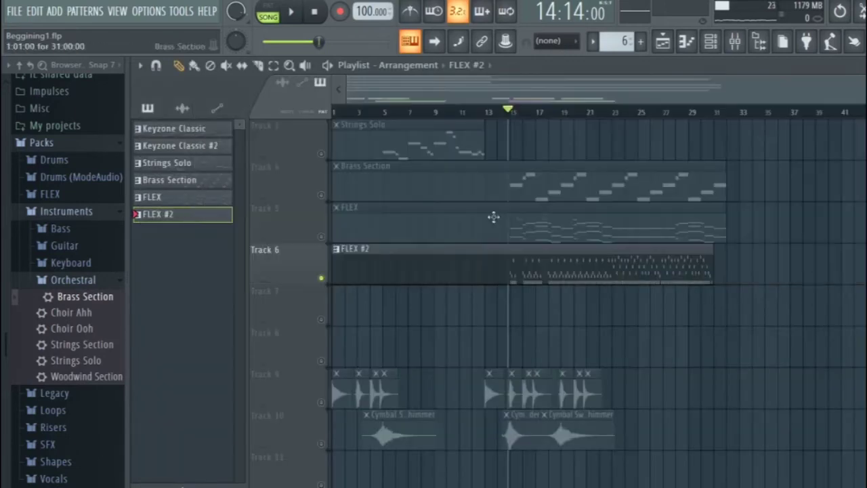
Step: Play the soloed FLEX #2 staccato strings from about bar 14 to bar 17
{"action": "left_click", "coordinate": [511, 119]}
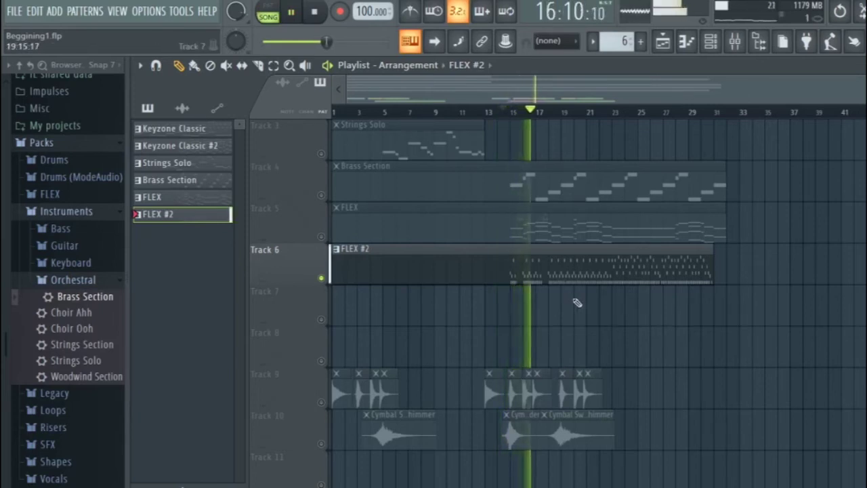
{"action": "scroll", "coordinate": [575, 300], "scroll_direction": "up", "scroll_amount": 4, "text": "ctrl"}
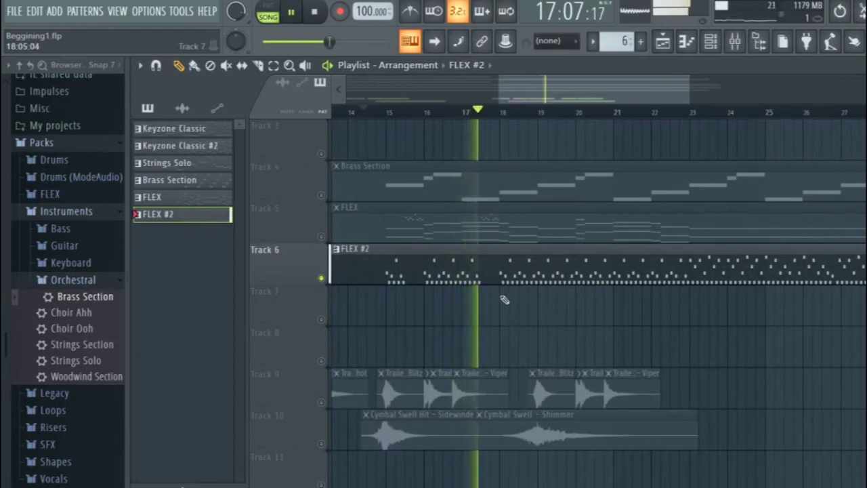
{"action": "key", "text": "space"}
Step: Unmute Track 5 and play it with Track 6 from about bar 15 to bar 18, examining the short melodic notes in FLEX
{"action": "left_click", "coordinate": [322, 238]}
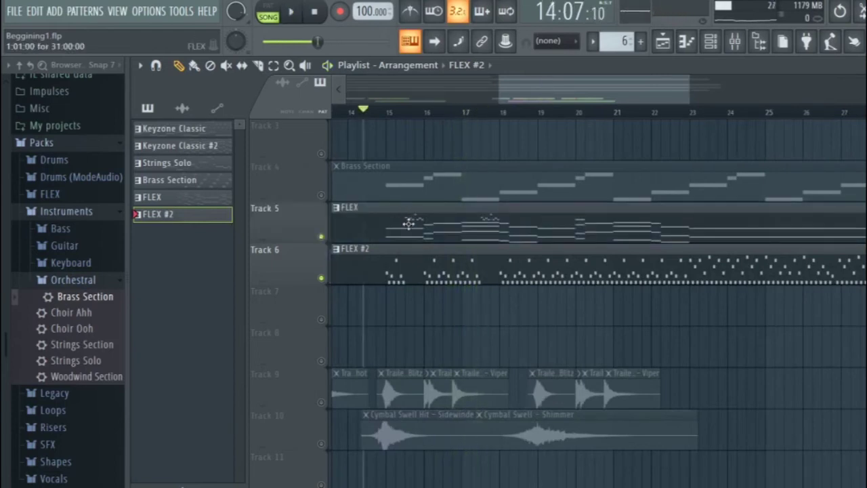
{"action": "scroll", "coordinate": [413, 230], "scroll_direction": "up", "scroll_amount": 3, "text": "ctrl"}
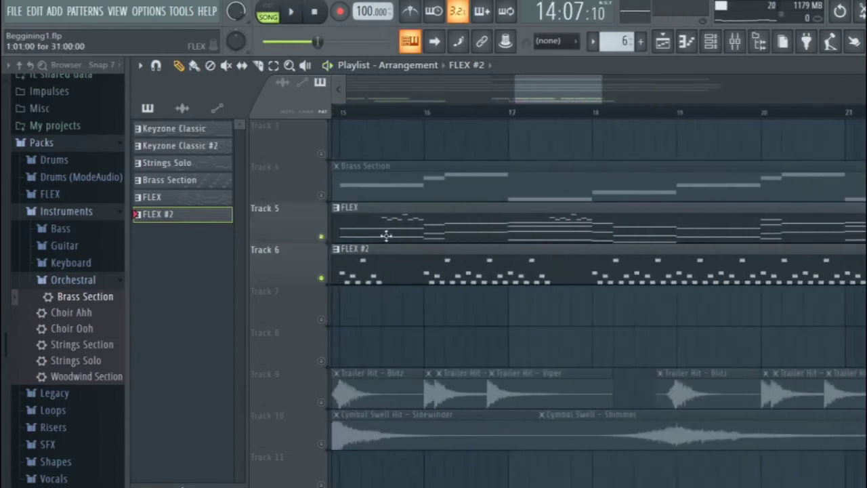
{"action": "scroll", "coordinate": [386, 235], "scroll_direction": "down", "scroll_amount": 1, "text": "ctrl"}
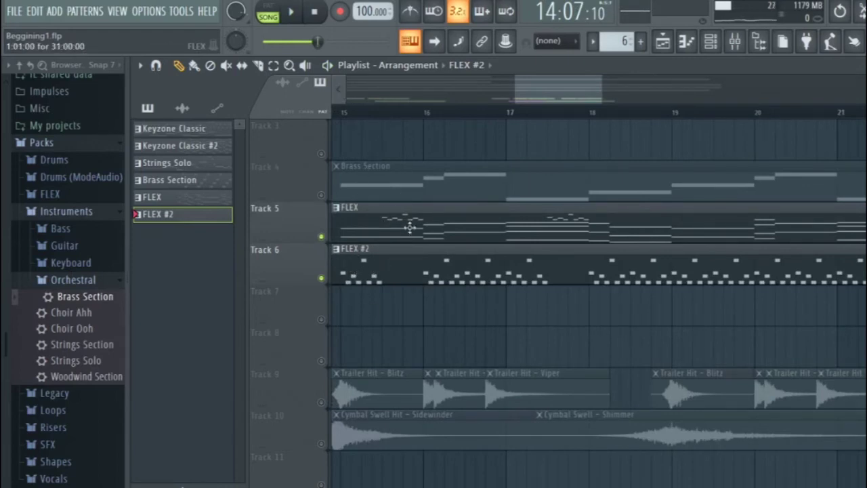
{"action": "key", "text": "space"}
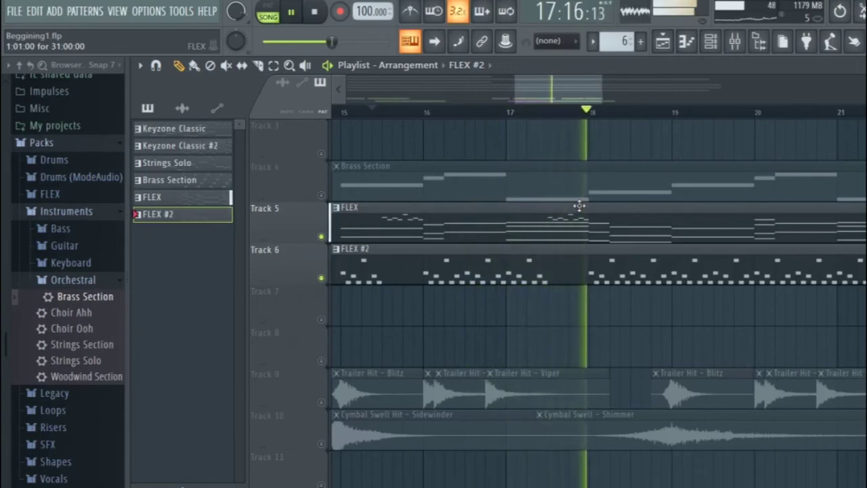
{"action": "key", "text": "space"}
Step: Examine the FLEX #2 notes up close around bars 21 to 24 and place the playhead at the start of bar 23
{"action": "scroll", "coordinate": [576, 219], "scroll_direction": "down", "scroll_amount": 4}
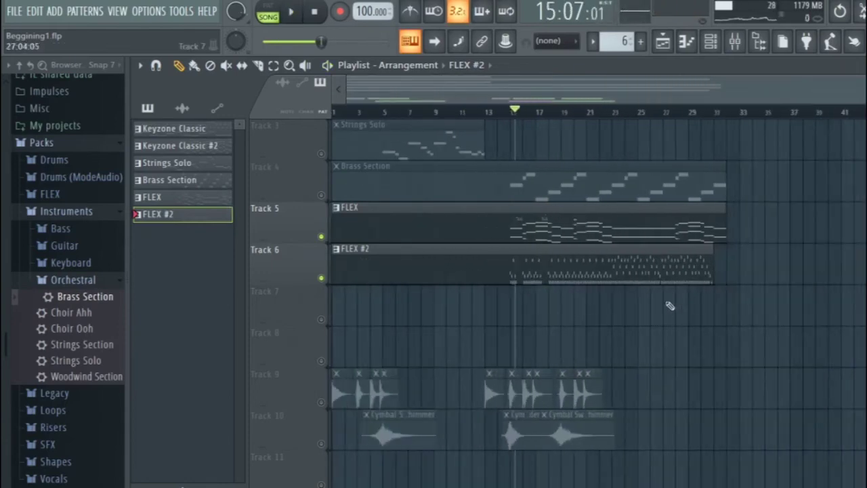
{"action": "scroll", "coordinate": [667, 304], "scroll_direction": "up", "scroll_amount": 3}
{"action": "scroll", "coordinate": [663, 304], "scroll_direction": "down", "scroll_amount": 3}
{"action": "scroll", "coordinate": [624, 322], "scroll_direction": "up", "scroll_amount": 3}
{"action": "scroll", "coordinate": [623, 323], "scroll_direction": "up", "scroll_amount": 2}
{"action": "scroll", "coordinate": [574, 219], "scroll_direction": "down", "scroll_amount": 3}
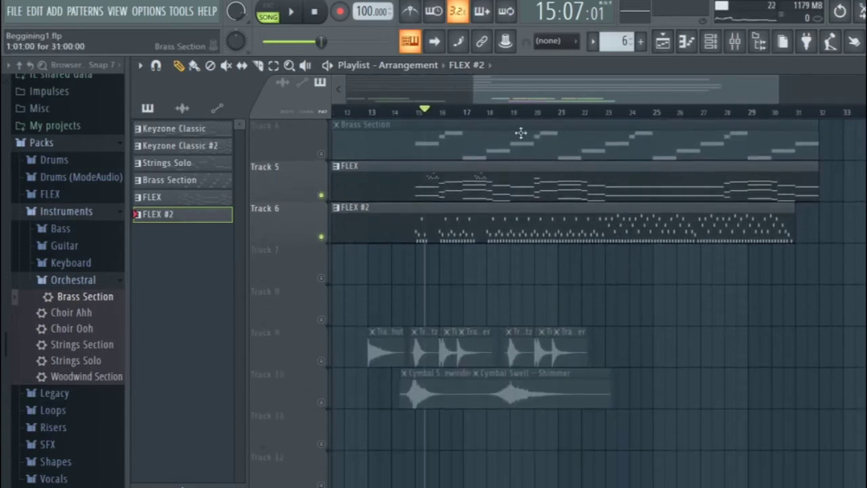
{"action": "left_click", "coordinate": [563, 111]}
{"action": "scroll", "coordinate": [661, 258], "scroll_direction": "up", "scroll_amount": 3}
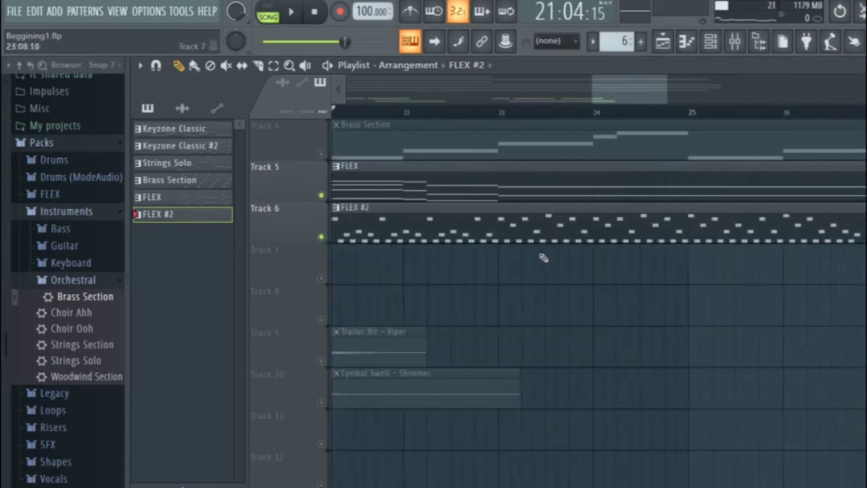
{"action": "left_click", "coordinate": [468, 111]}
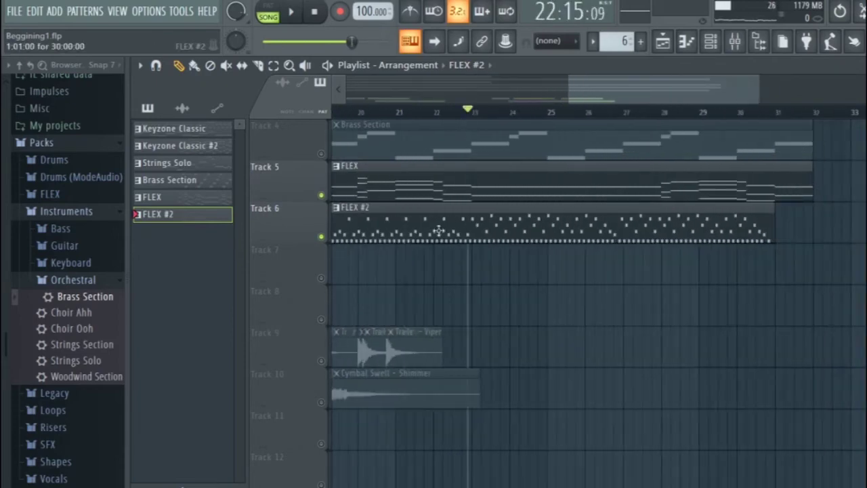
{"action": "scroll", "coordinate": [470, 111], "scroll_direction": "up", "scroll_amount": 5}
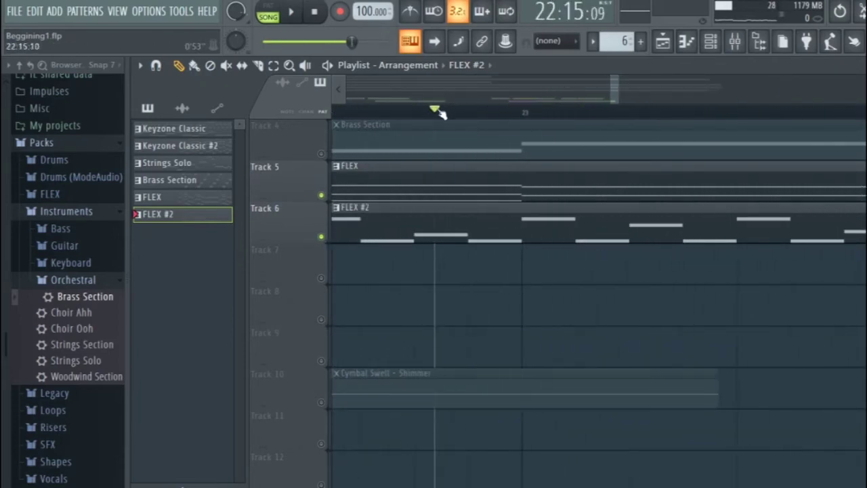
{"action": "left_click", "coordinate": [525, 98]}
{"action": "scroll", "coordinate": [544, 216], "scroll_direction": "down", "scroll_amount": 5}
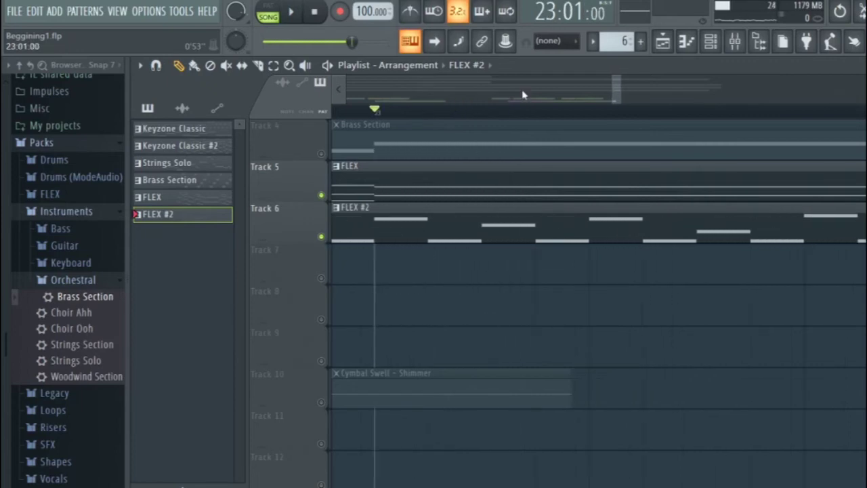
Step: Play Tracks 5 and 6 together from the start of bar 23 to about bar 31
{"action": "scroll", "coordinate": [543, 217], "scroll_direction": "down", "scroll_amount": 5}
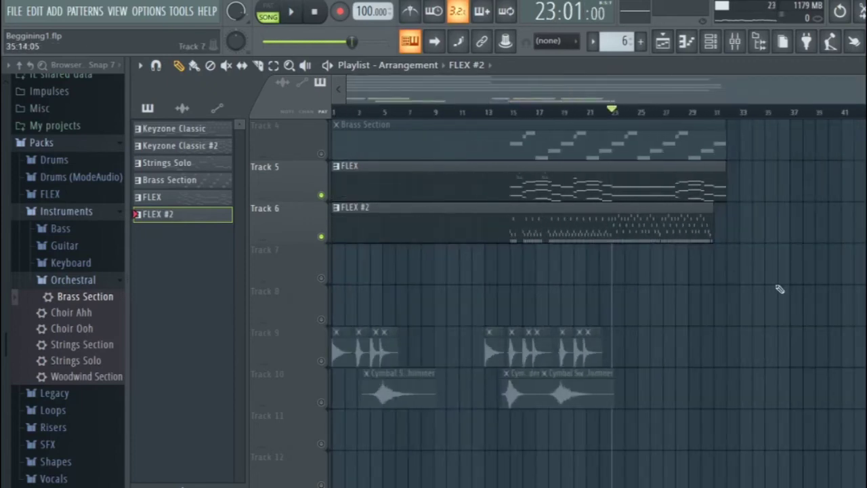
{"action": "key", "text": "space"}
{"action": "scroll", "coordinate": [751, 295], "scroll_direction": "up", "scroll_amount": 3}
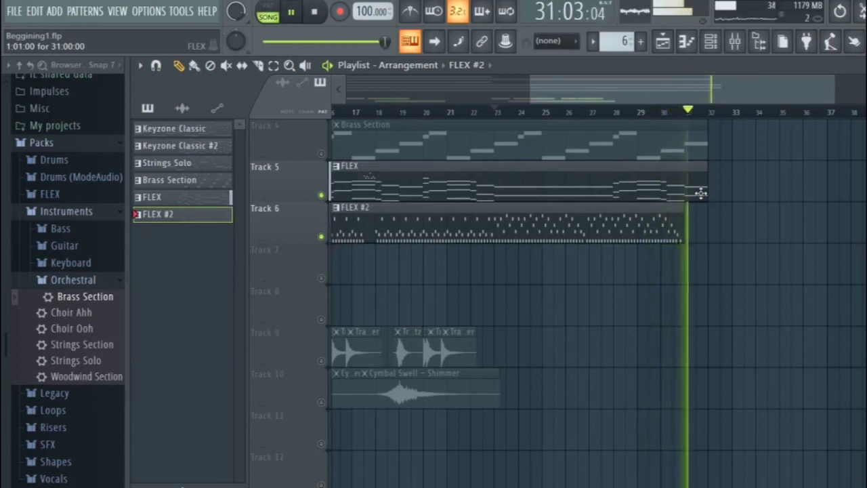
{"action": "key", "text": "space"}
Step: Unmute the Brass Section on Track 4 and play it with Tracks 5 and 6 from bar 23 to about bar 31
{"action": "scroll", "coordinate": [719, 257], "scroll_direction": "up", "scroll_amount": 1}
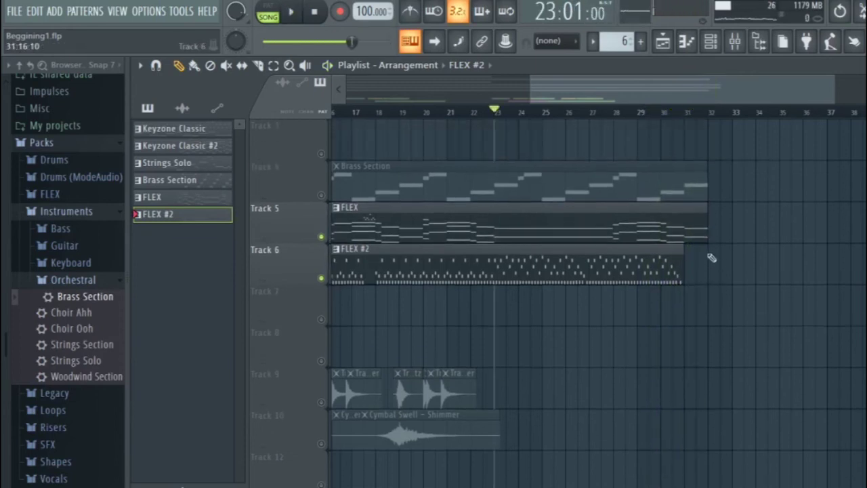
{"action": "scroll", "coordinate": [700, 236], "scroll_direction": "up", "scroll_amount": 1}
{"action": "left_click", "coordinate": [329, 239]}
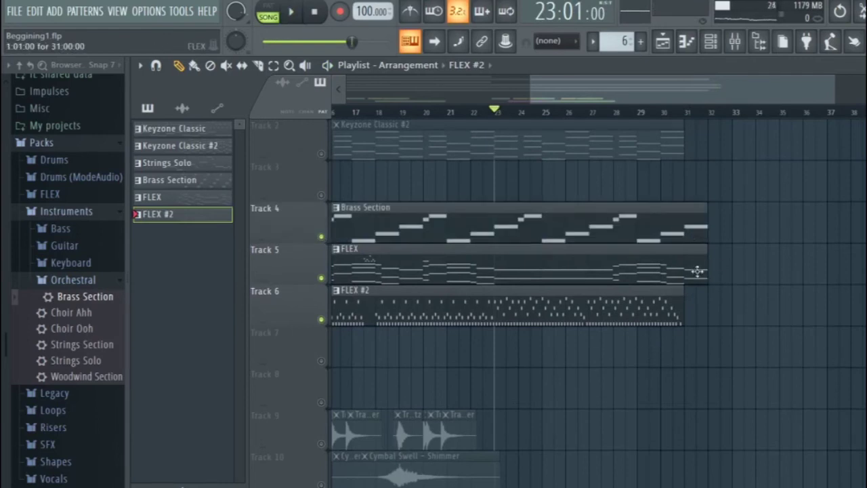
{"action": "scroll", "coordinate": [697, 272], "scroll_direction": "up", "scroll_amount": 1}
{"action": "key", "text": "space"}
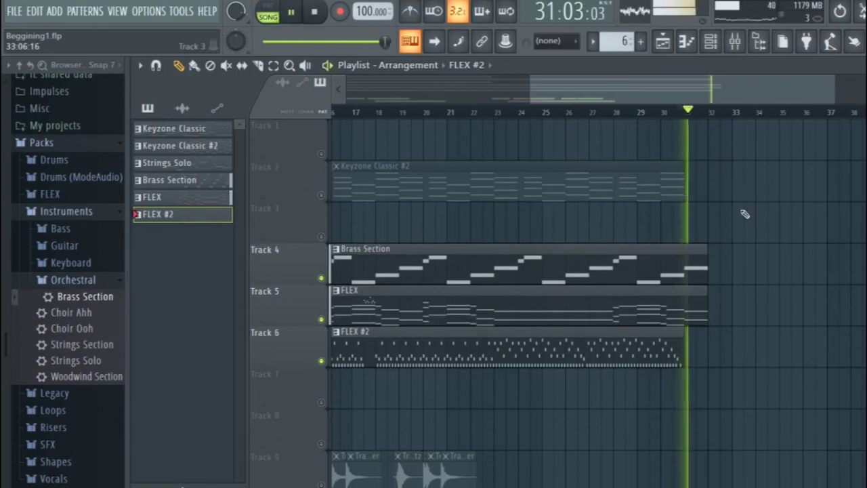
{"action": "key", "text": "space"}
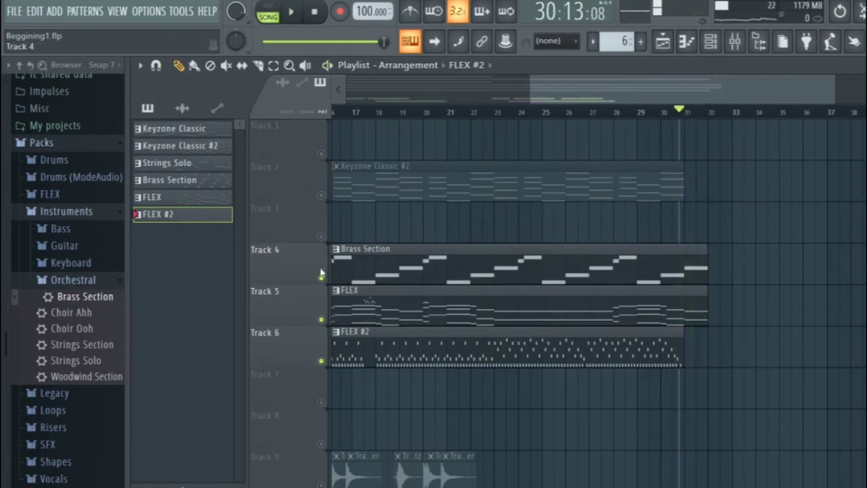
Step: Unmute all playlist tracks and open the FLEX pattern in the piano roll, examining its short high notes around bars 15 to 17
{"action": "right_click", "coordinate": [321, 277]}
{"action": "right_click", "coordinate": [321, 277]}
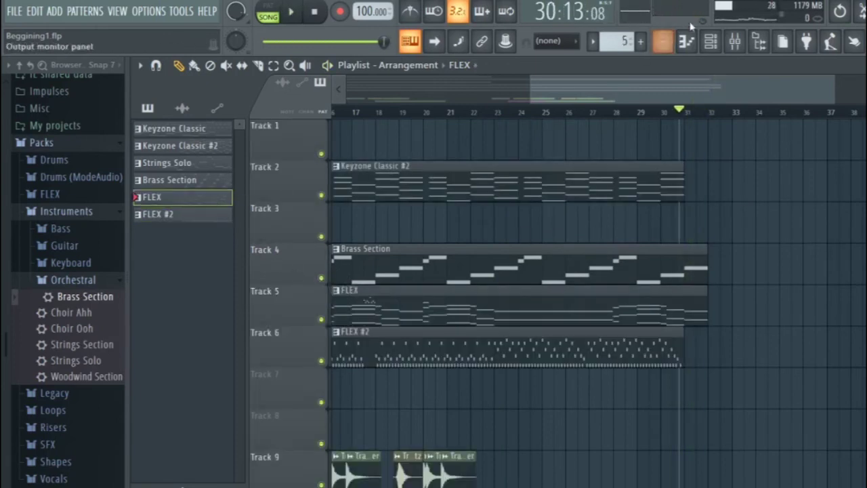
{"action": "left_click", "coordinate": [710, 41]}
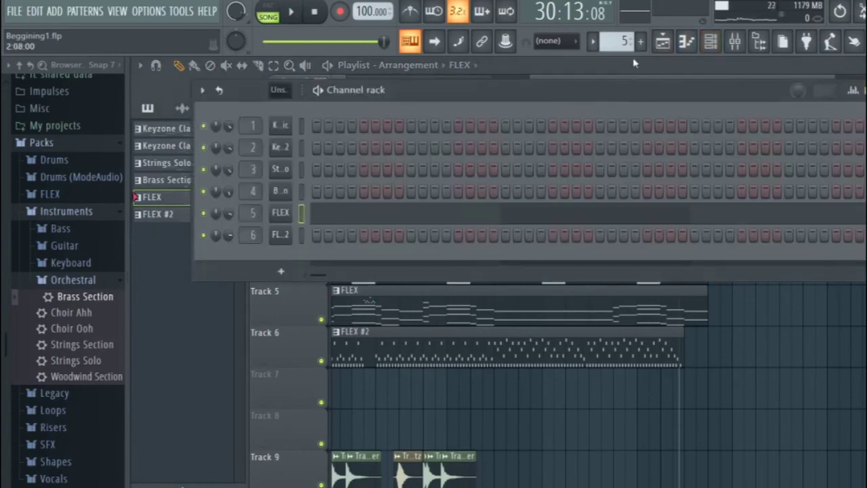
{"action": "left_click", "coordinate": [686, 41]}
{"action": "scroll", "coordinate": [615, 243], "scroll_direction": "up", "scroll_amount": 8}
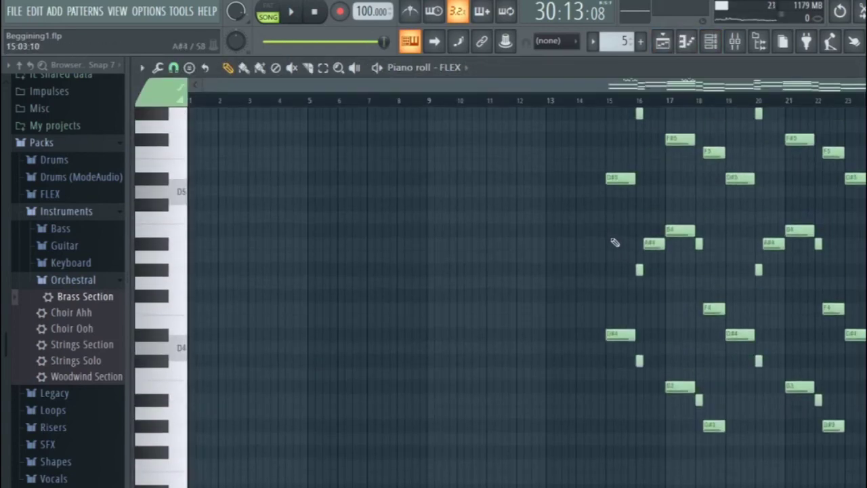
{"action": "scroll", "coordinate": [643, 202], "scroll_direction": "up", "scroll_amount": 4}
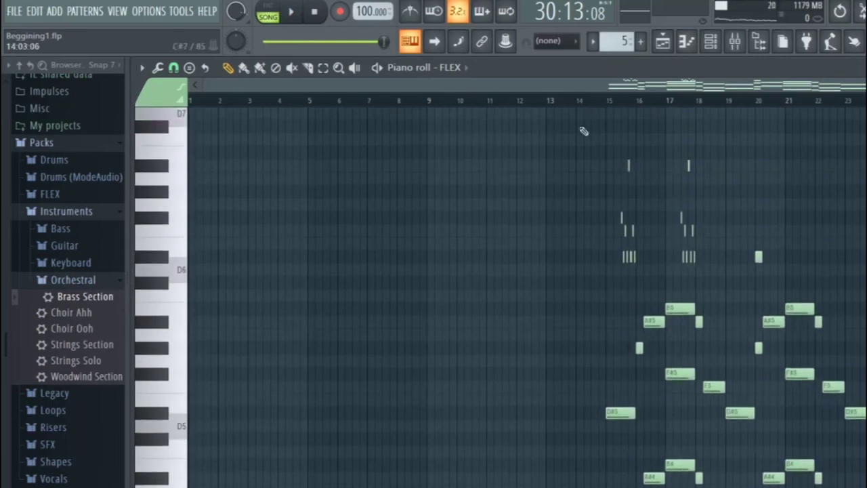
Step: Play the song from about bar 14 to bar 18 while following the layered FLEX notes up close
{"action": "key", "text": "space"}
{"action": "scroll", "coordinate": [779, 230], "scroll_direction": "down", "scroll_amount": 7}
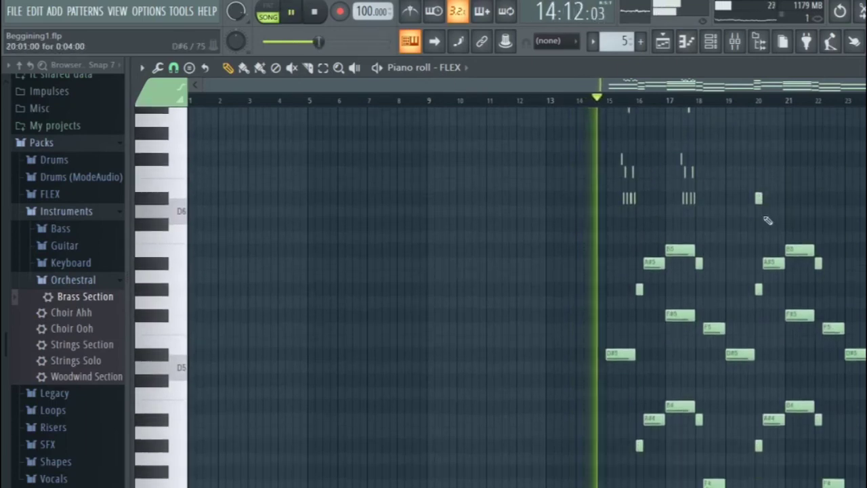
{"action": "scroll", "coordinate": [797, 244], "scroll_direction": "up", "scroll_amount": 3, "text": "ctrl"}
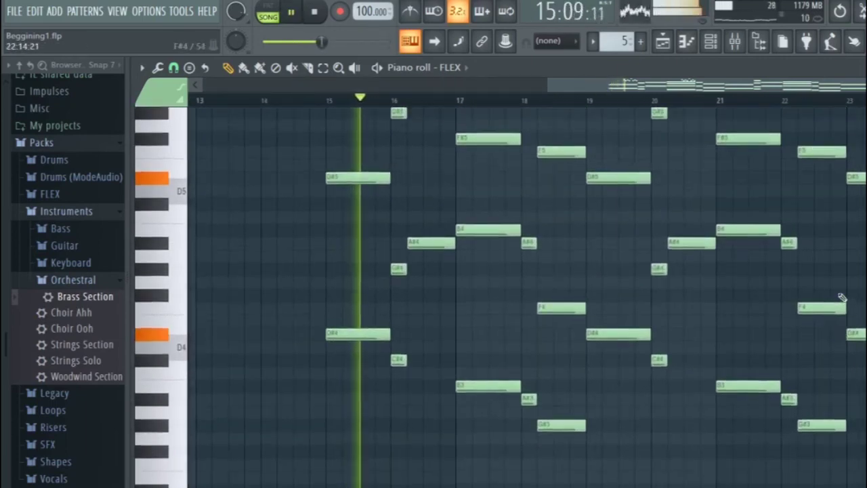
{"action": "scroll", "coordinate": [842, 301], "scroll_direction": "up", "scroll_amount": 3}
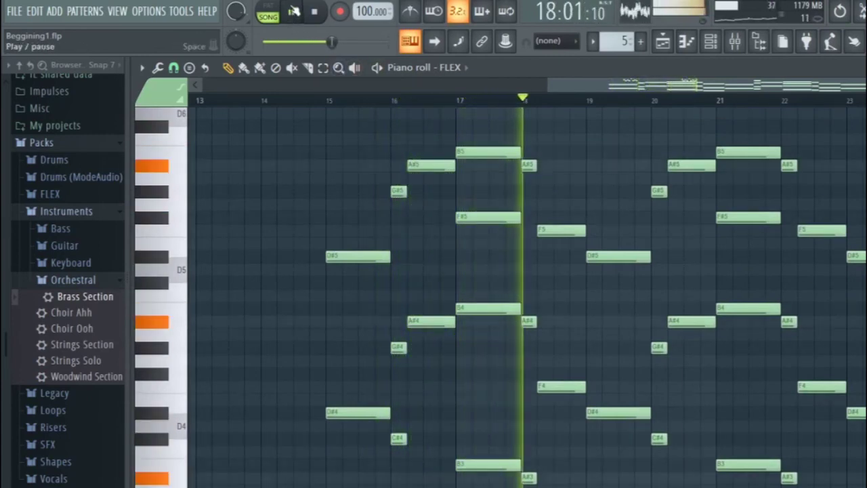
{"action": "key", "text": "space"}
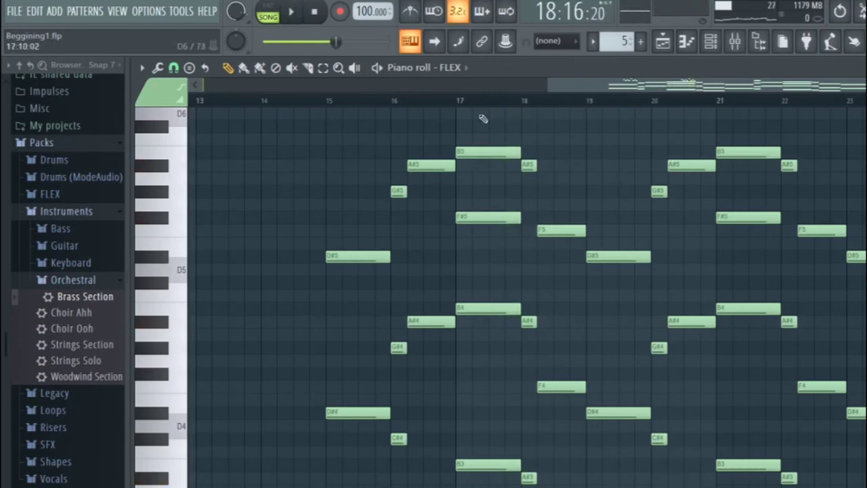
Step: Resume playback from about bar 18, examine the FLEX notes through bar 31, and return to the playlist
{"action": "key", "text": "space"}
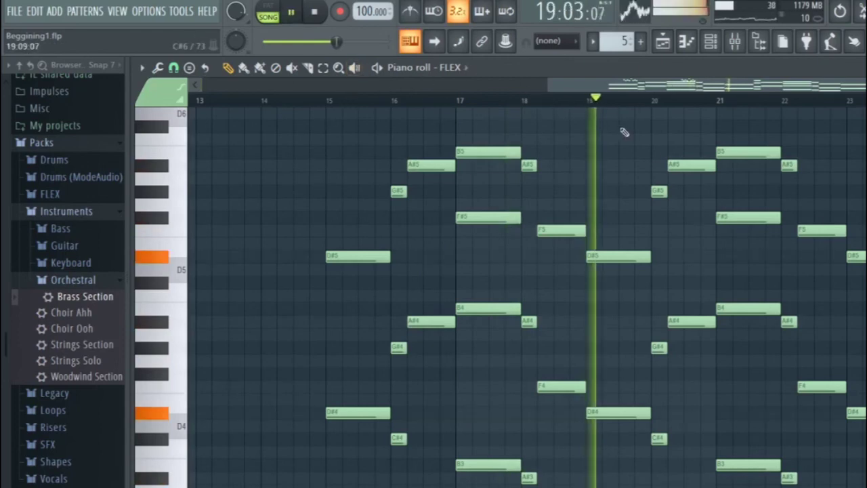
{"action": "scroll", "coordinate": [627, 84], "scroll_direction": "down", "scroll_amount": 3}
{"action": "scroll", "coordinate": [627, 83], "scroll_direction": "right", "scroll_amount": 5}
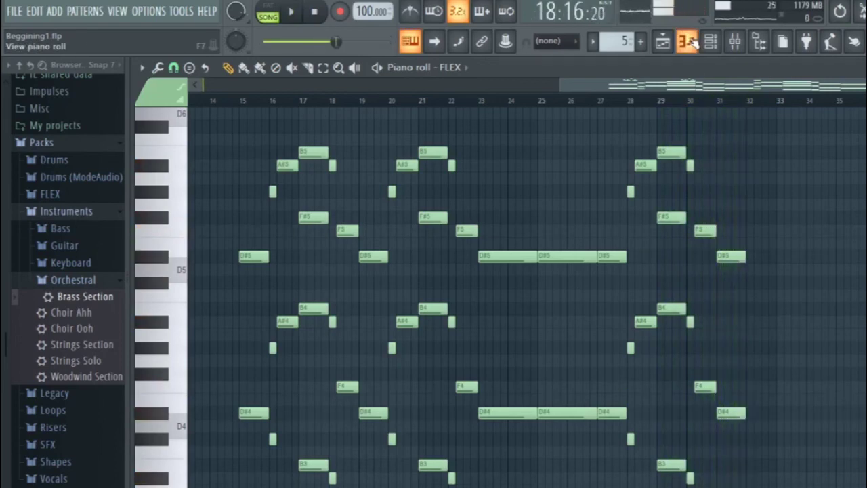
{"action": "left_click", "coordinate": [689, 42]}
{"action": "left_click", "coordinate": [663, 42]}
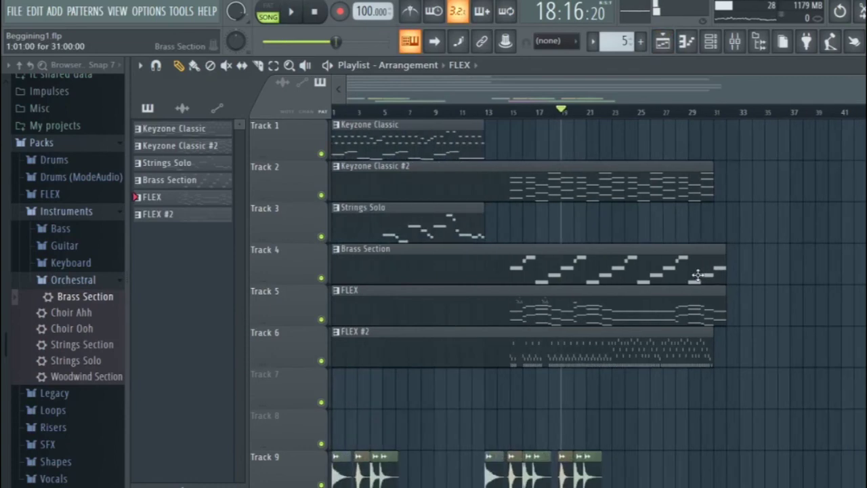